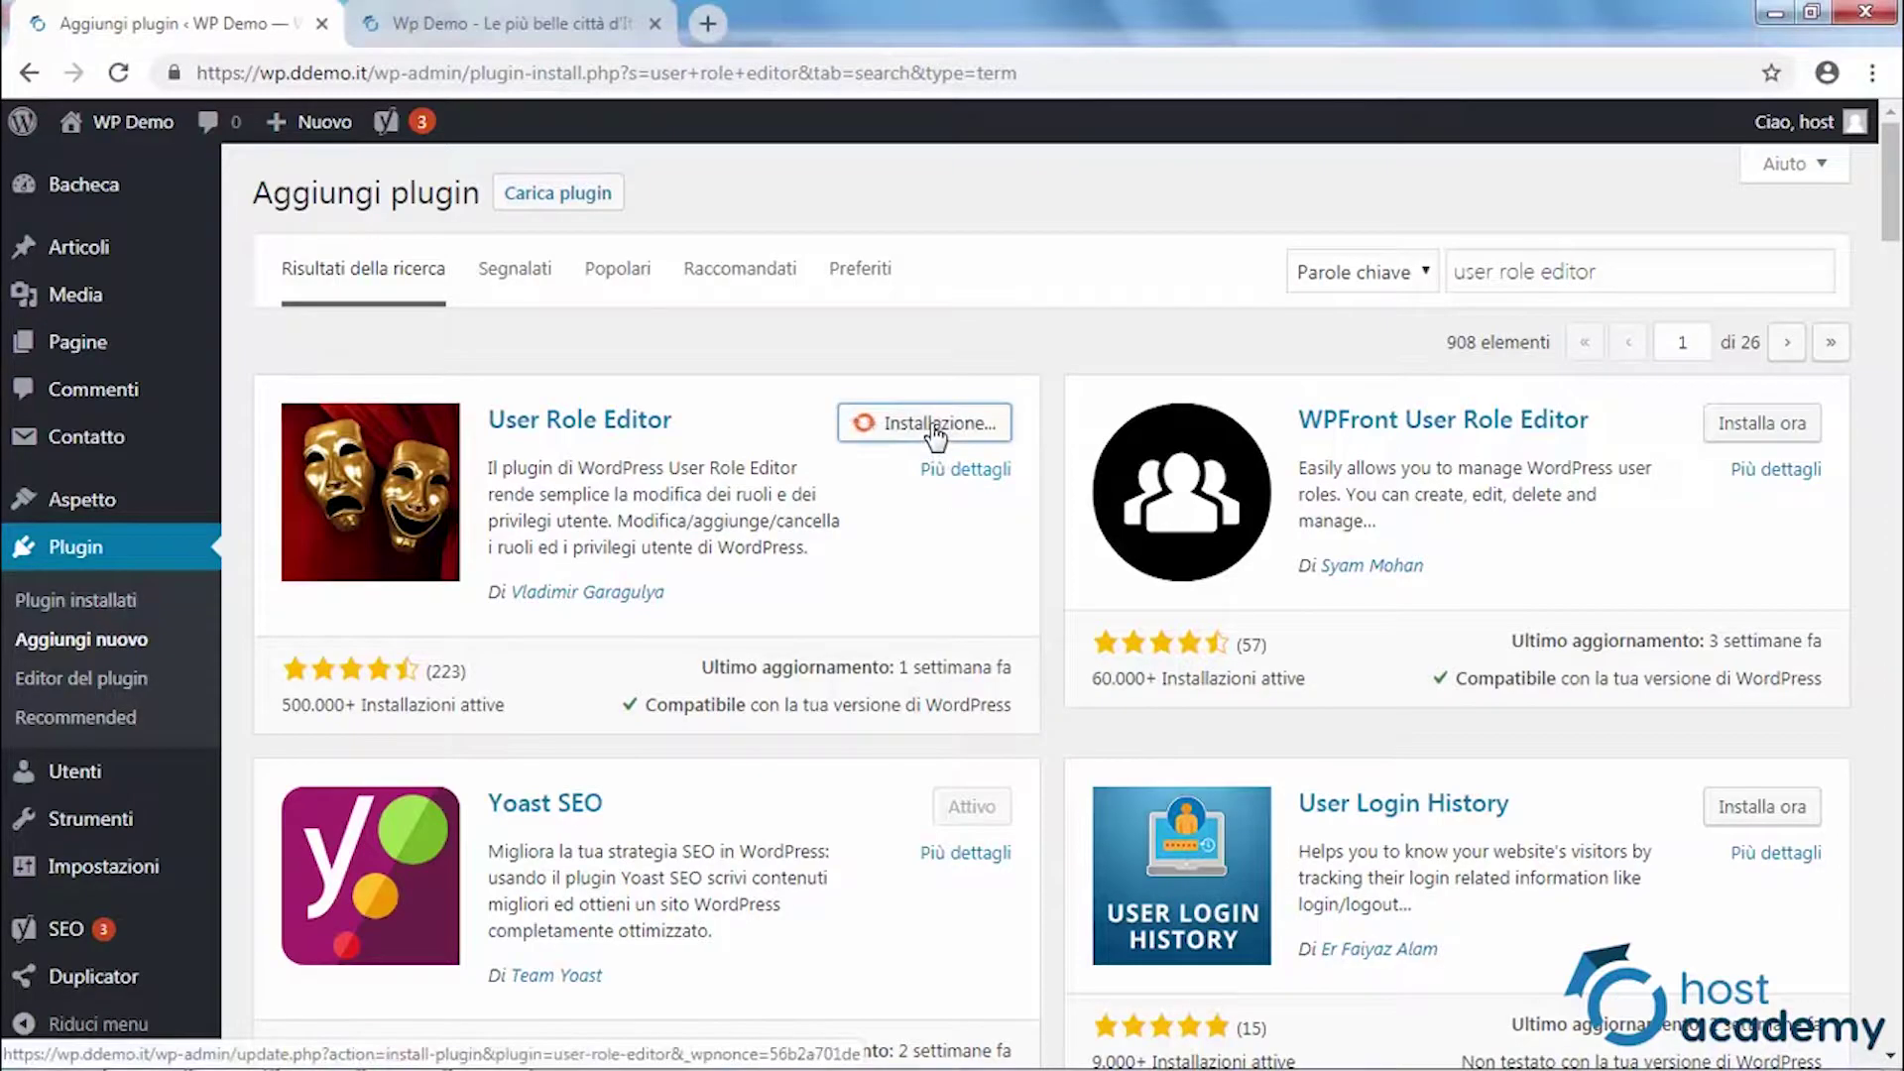
# Activate the User Role Editor plugin, enable "Mostra i privilegi in forma comprensibile" in its general options and save.
pyautogui.click(938, 434)
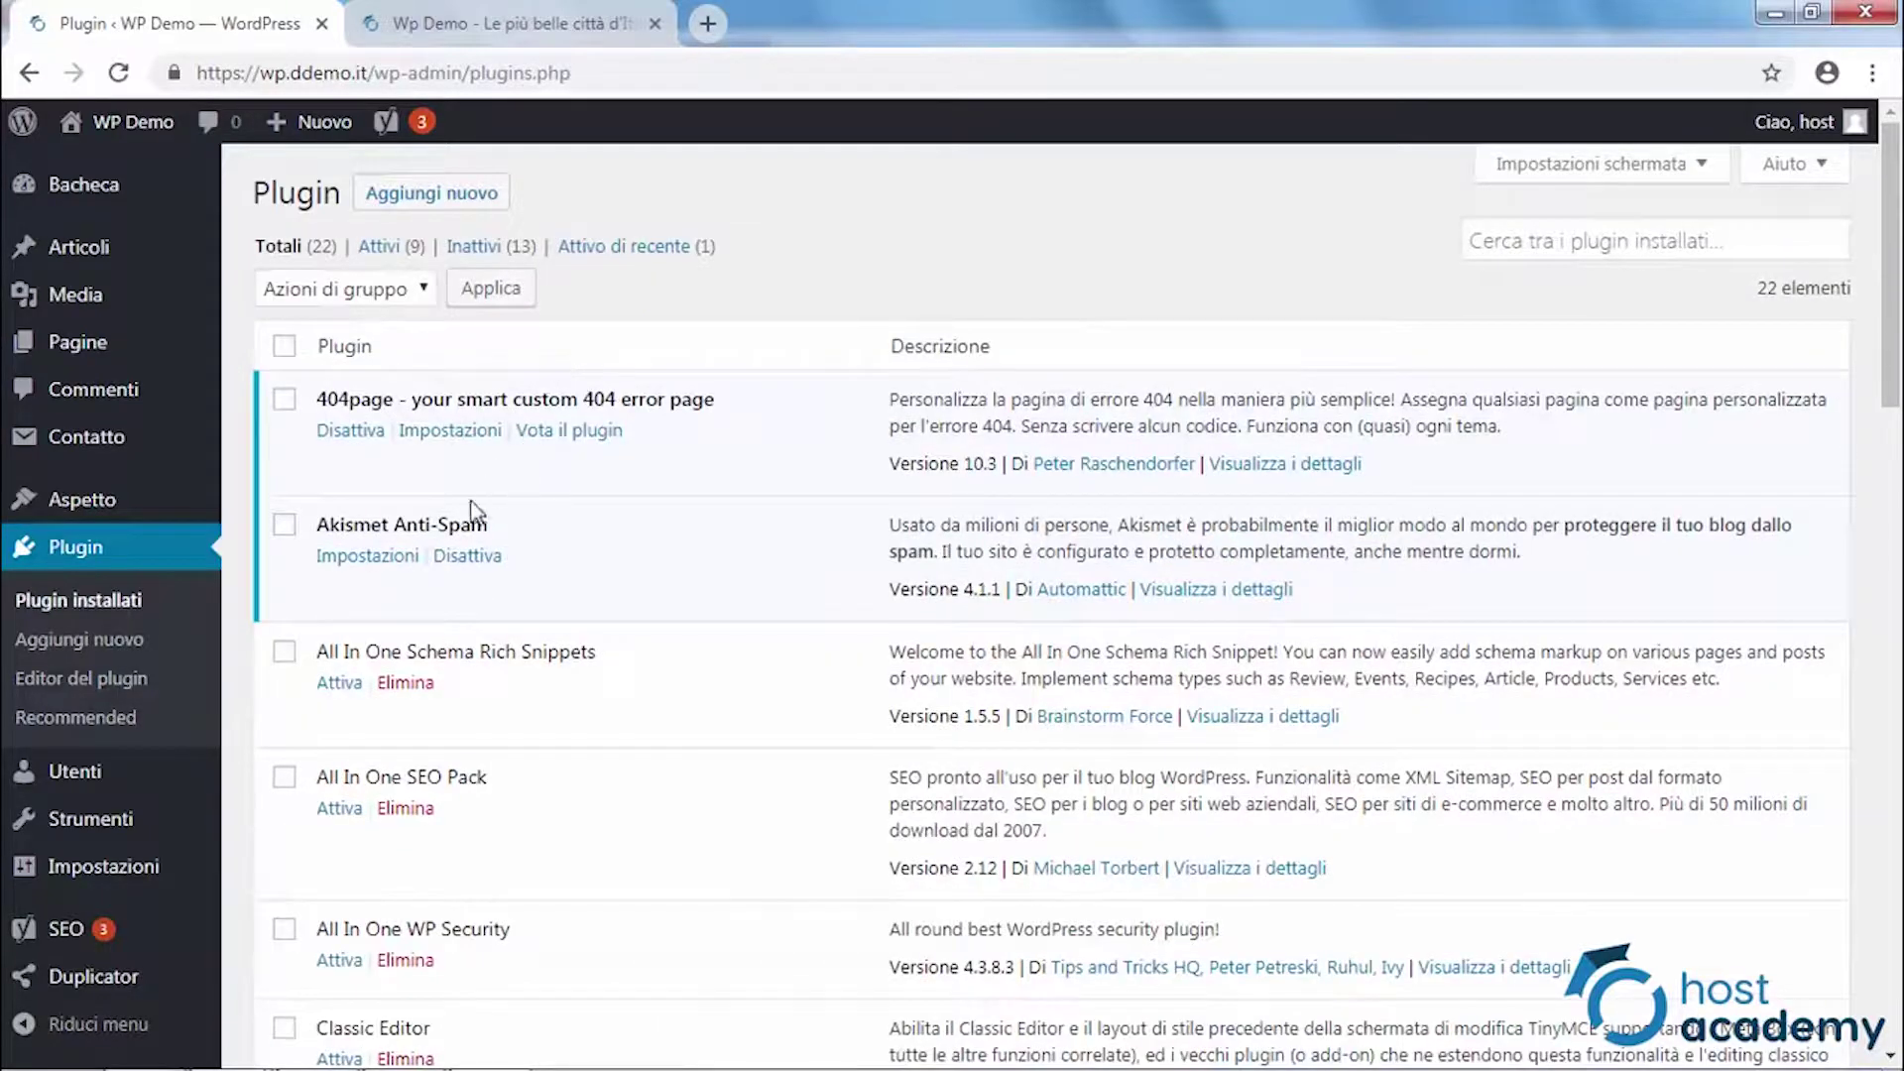
pyautogui.moveTo(136, 879)
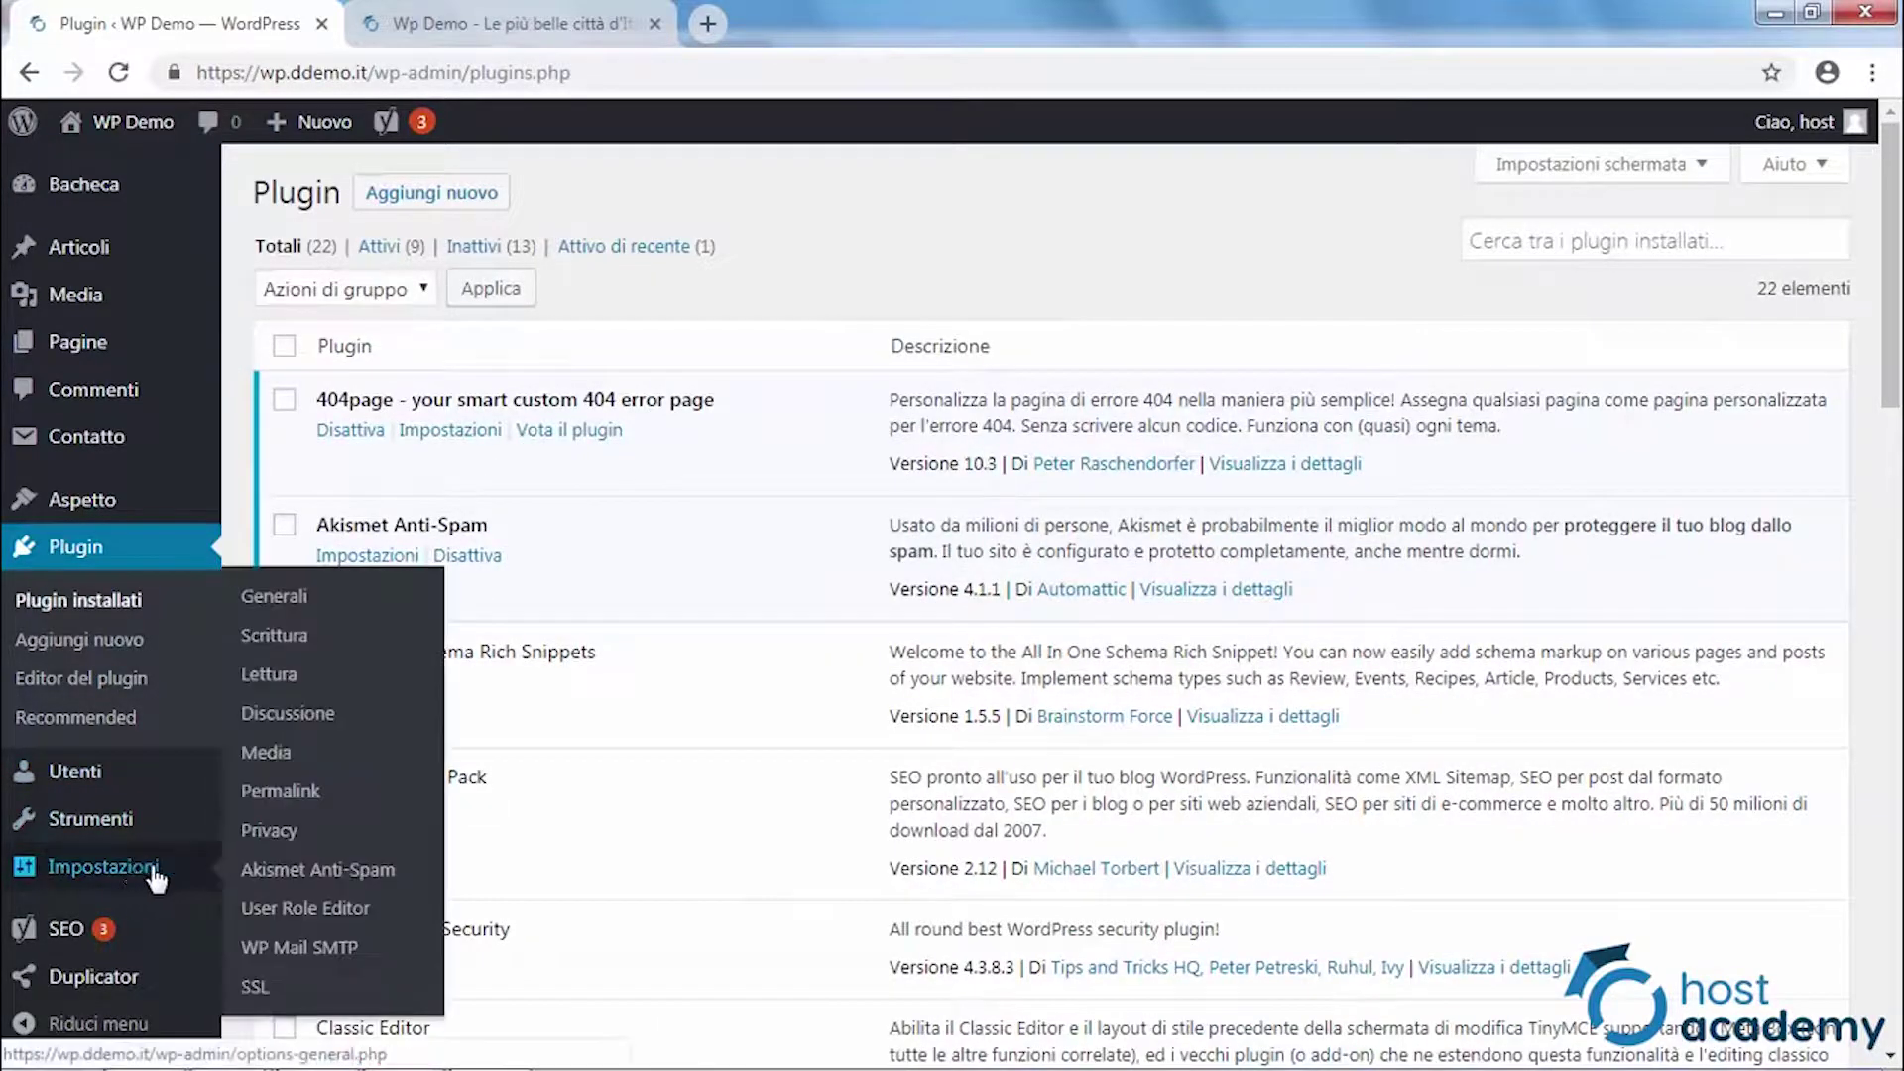
pyautogui.click(297, 907)
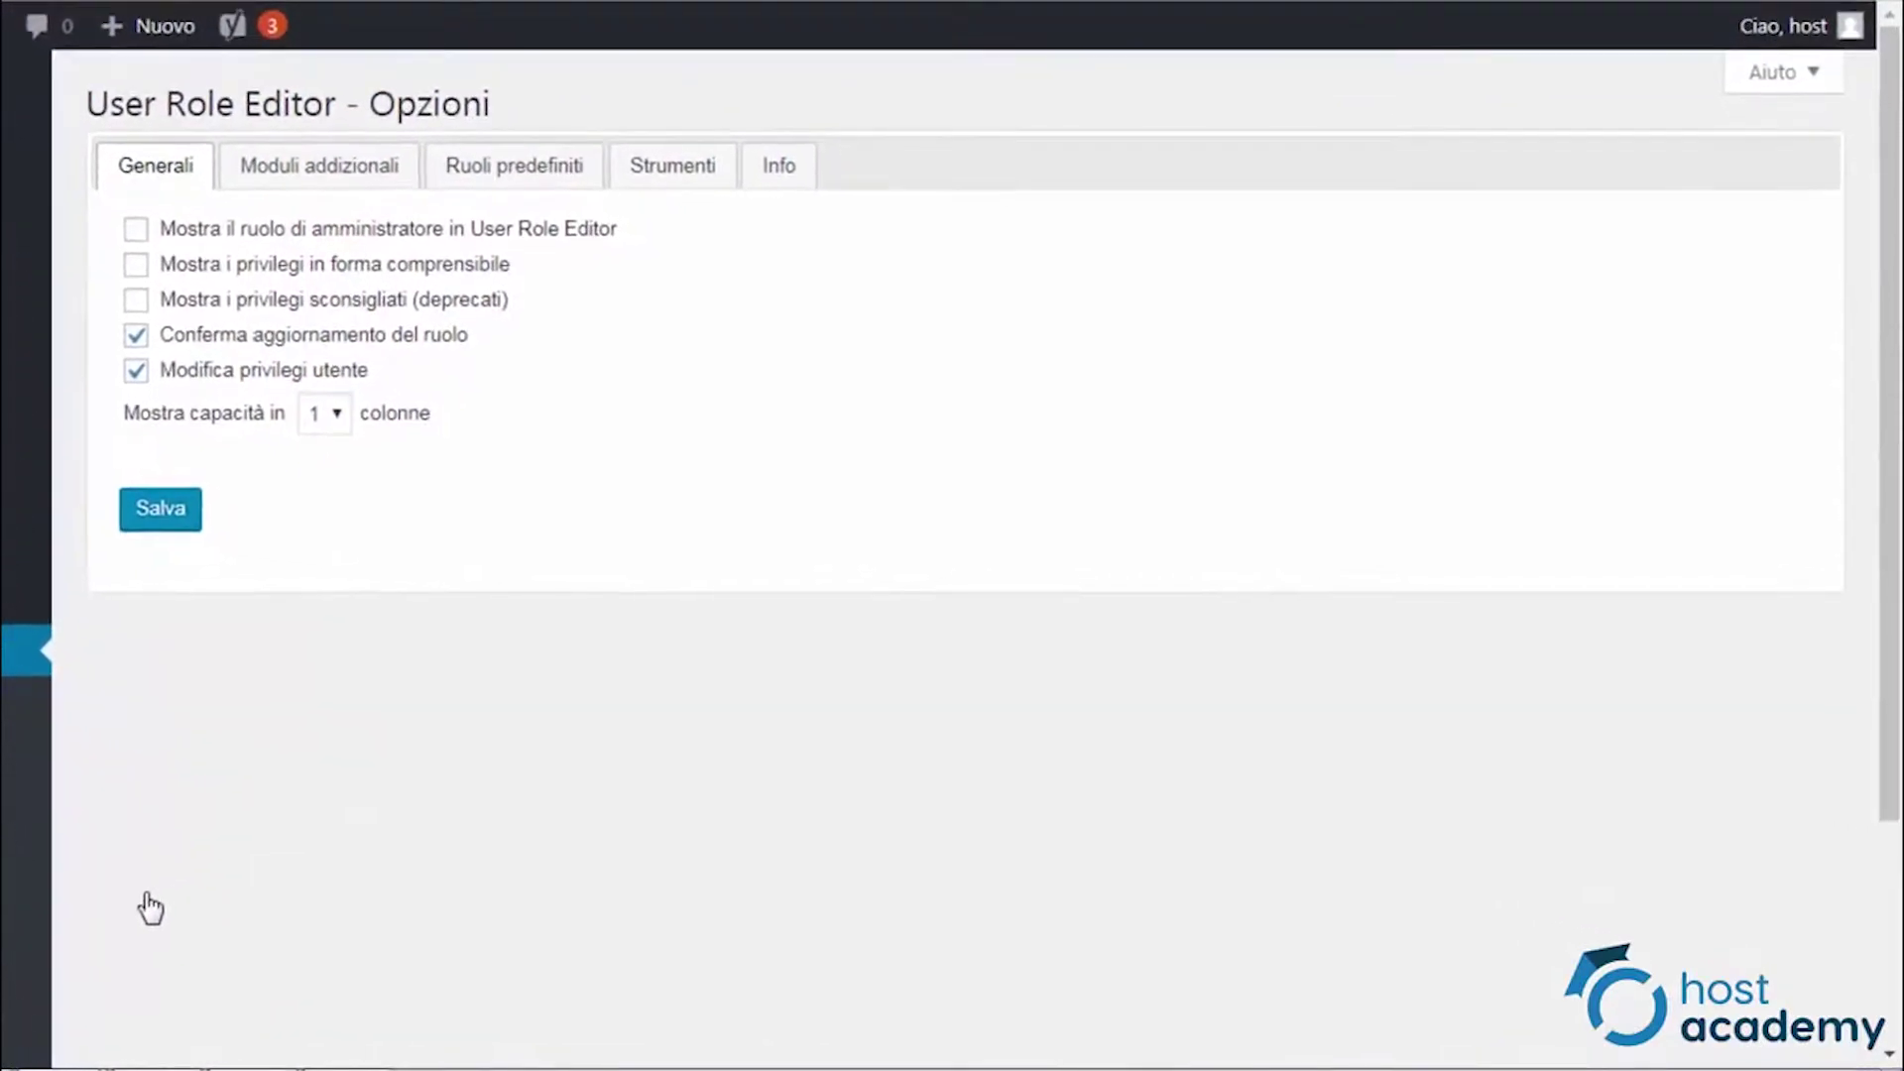
pyautogui.click(136, 264)
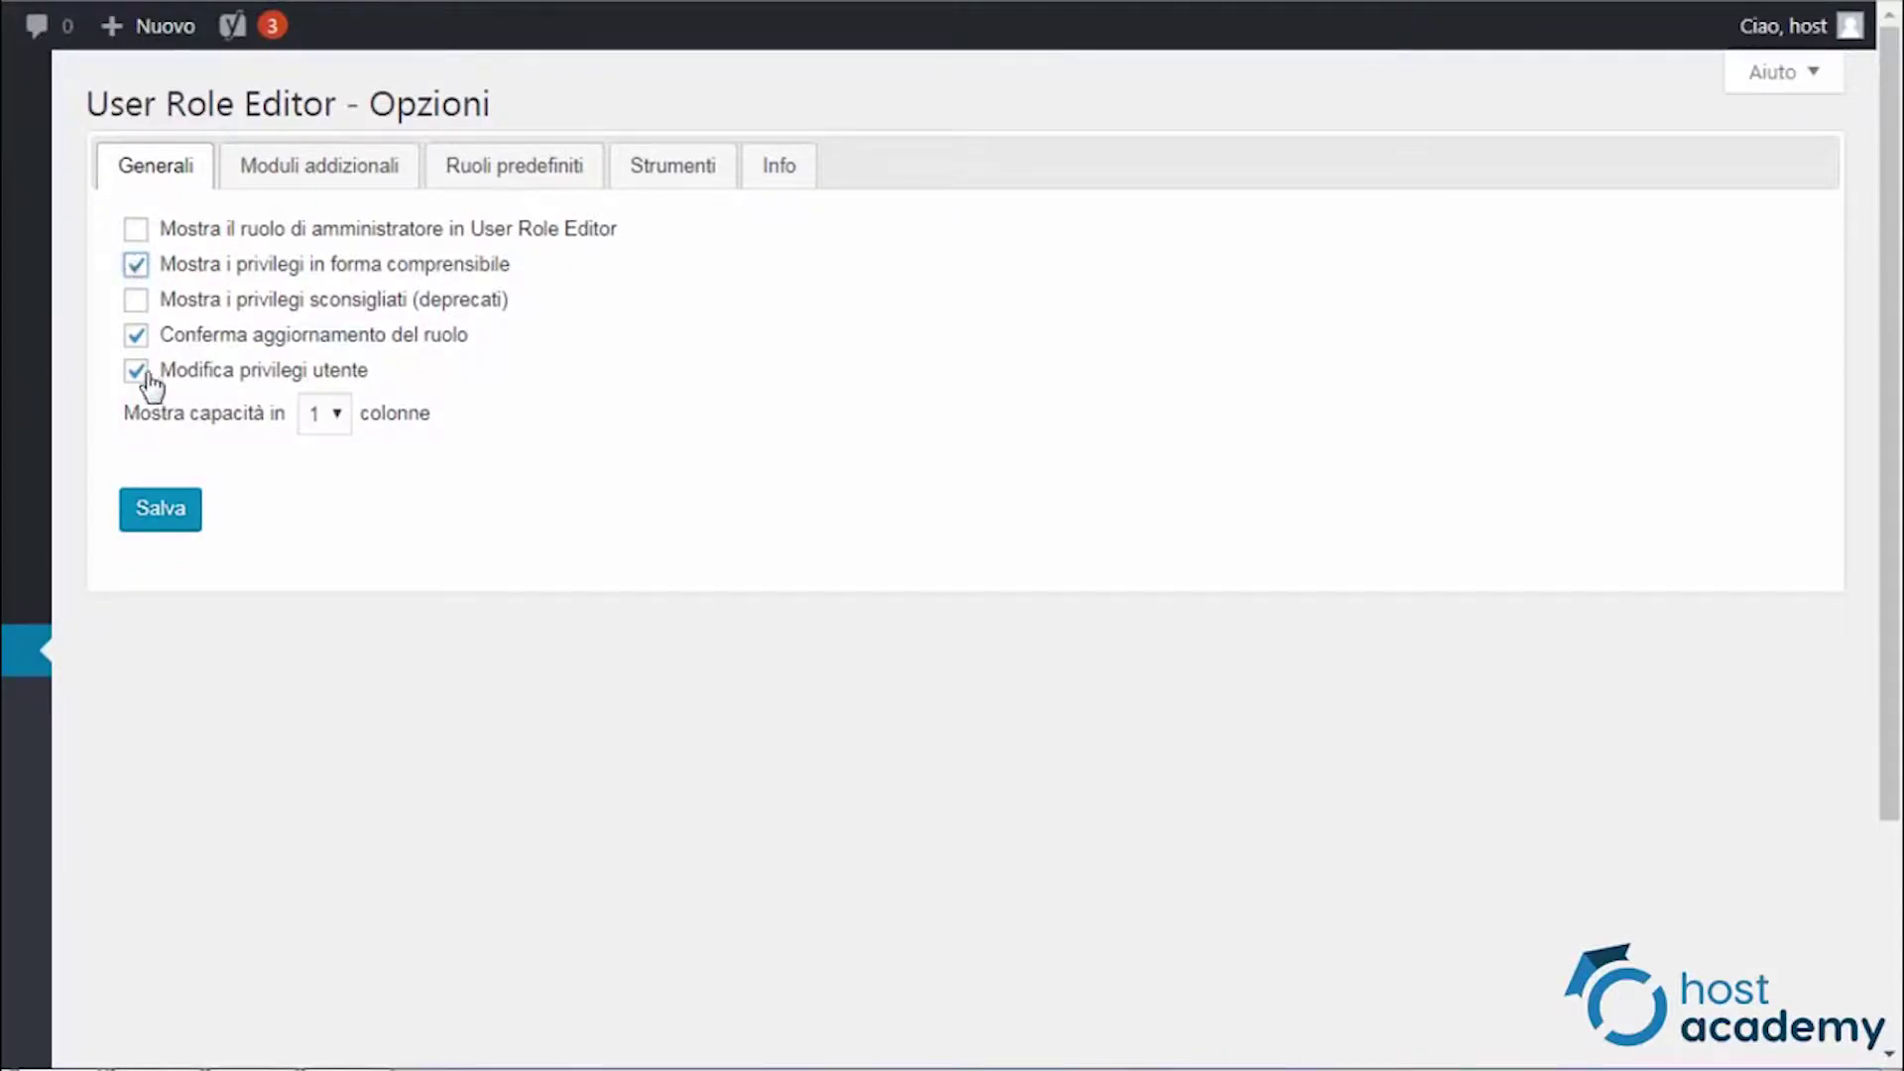
pyautogui.click(175, 536)
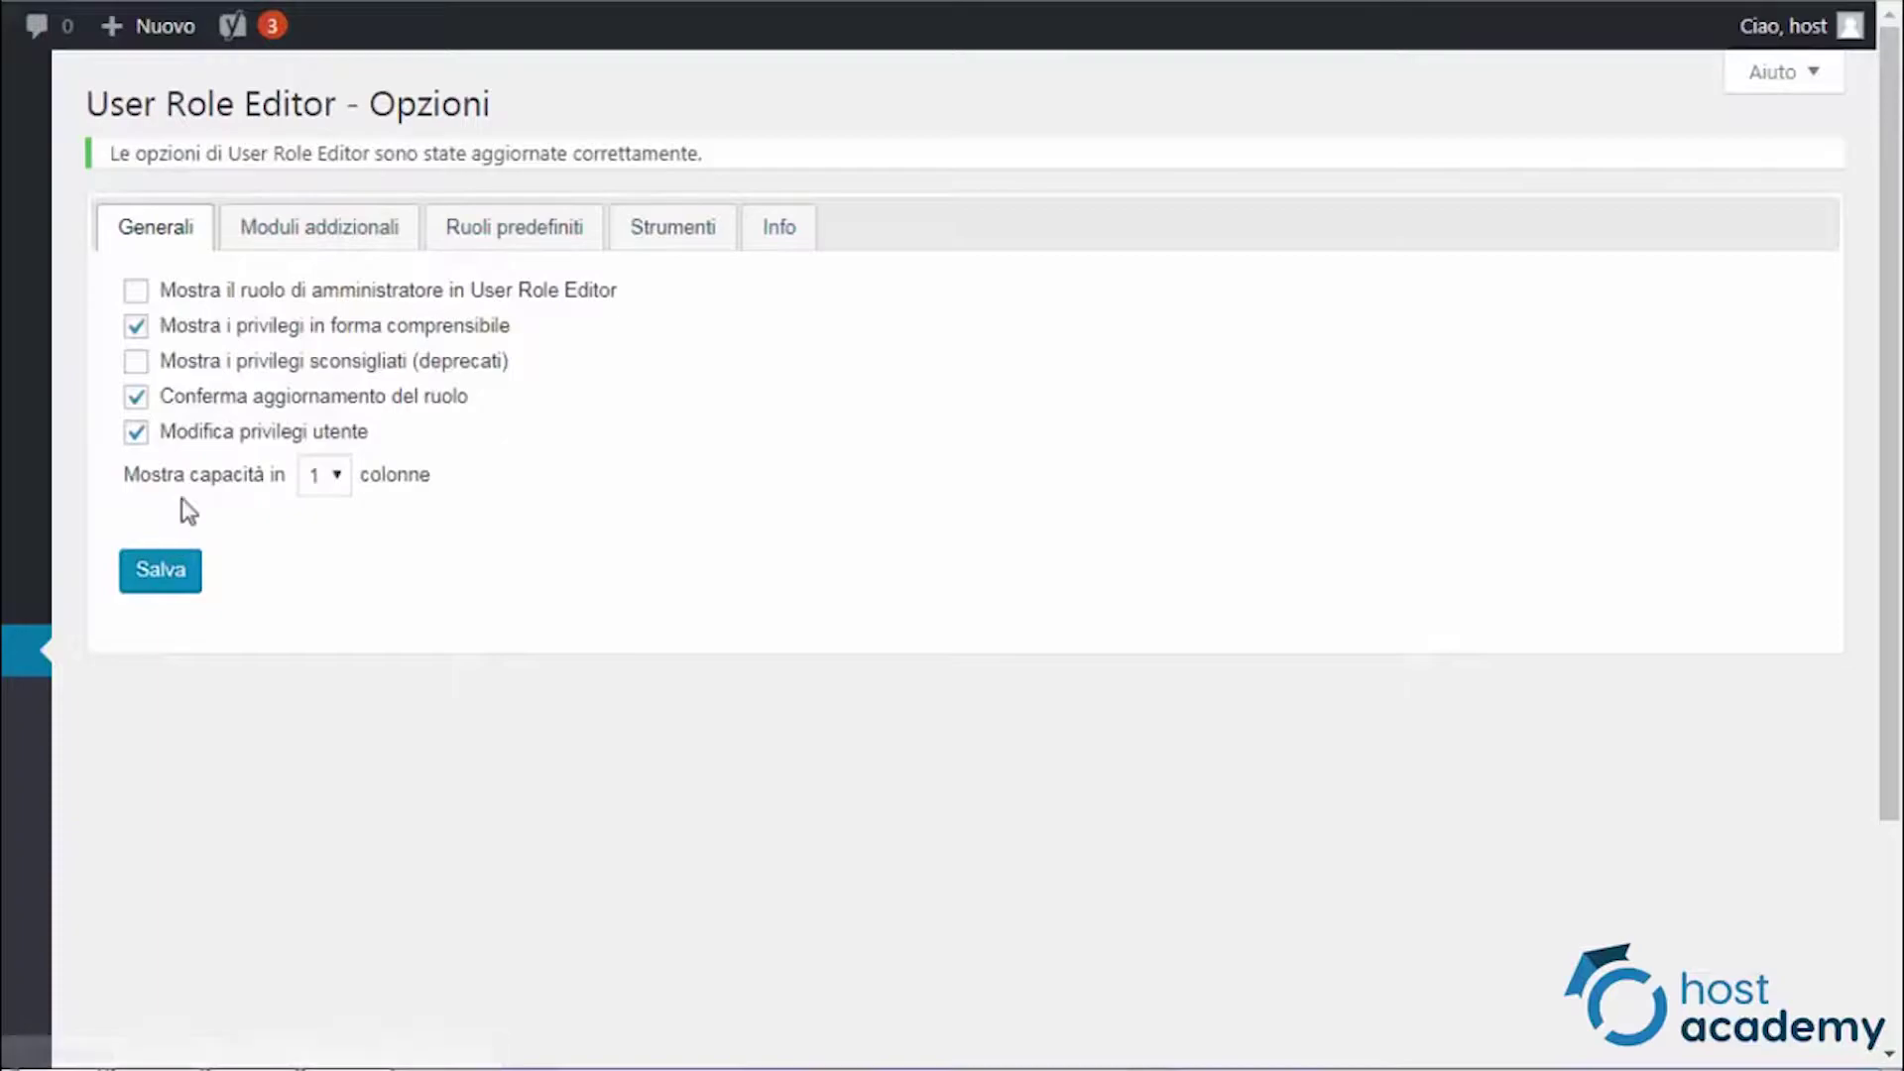
# Review the plugin's options for default roles and additional modules.
pyautogui.click(461, 243)
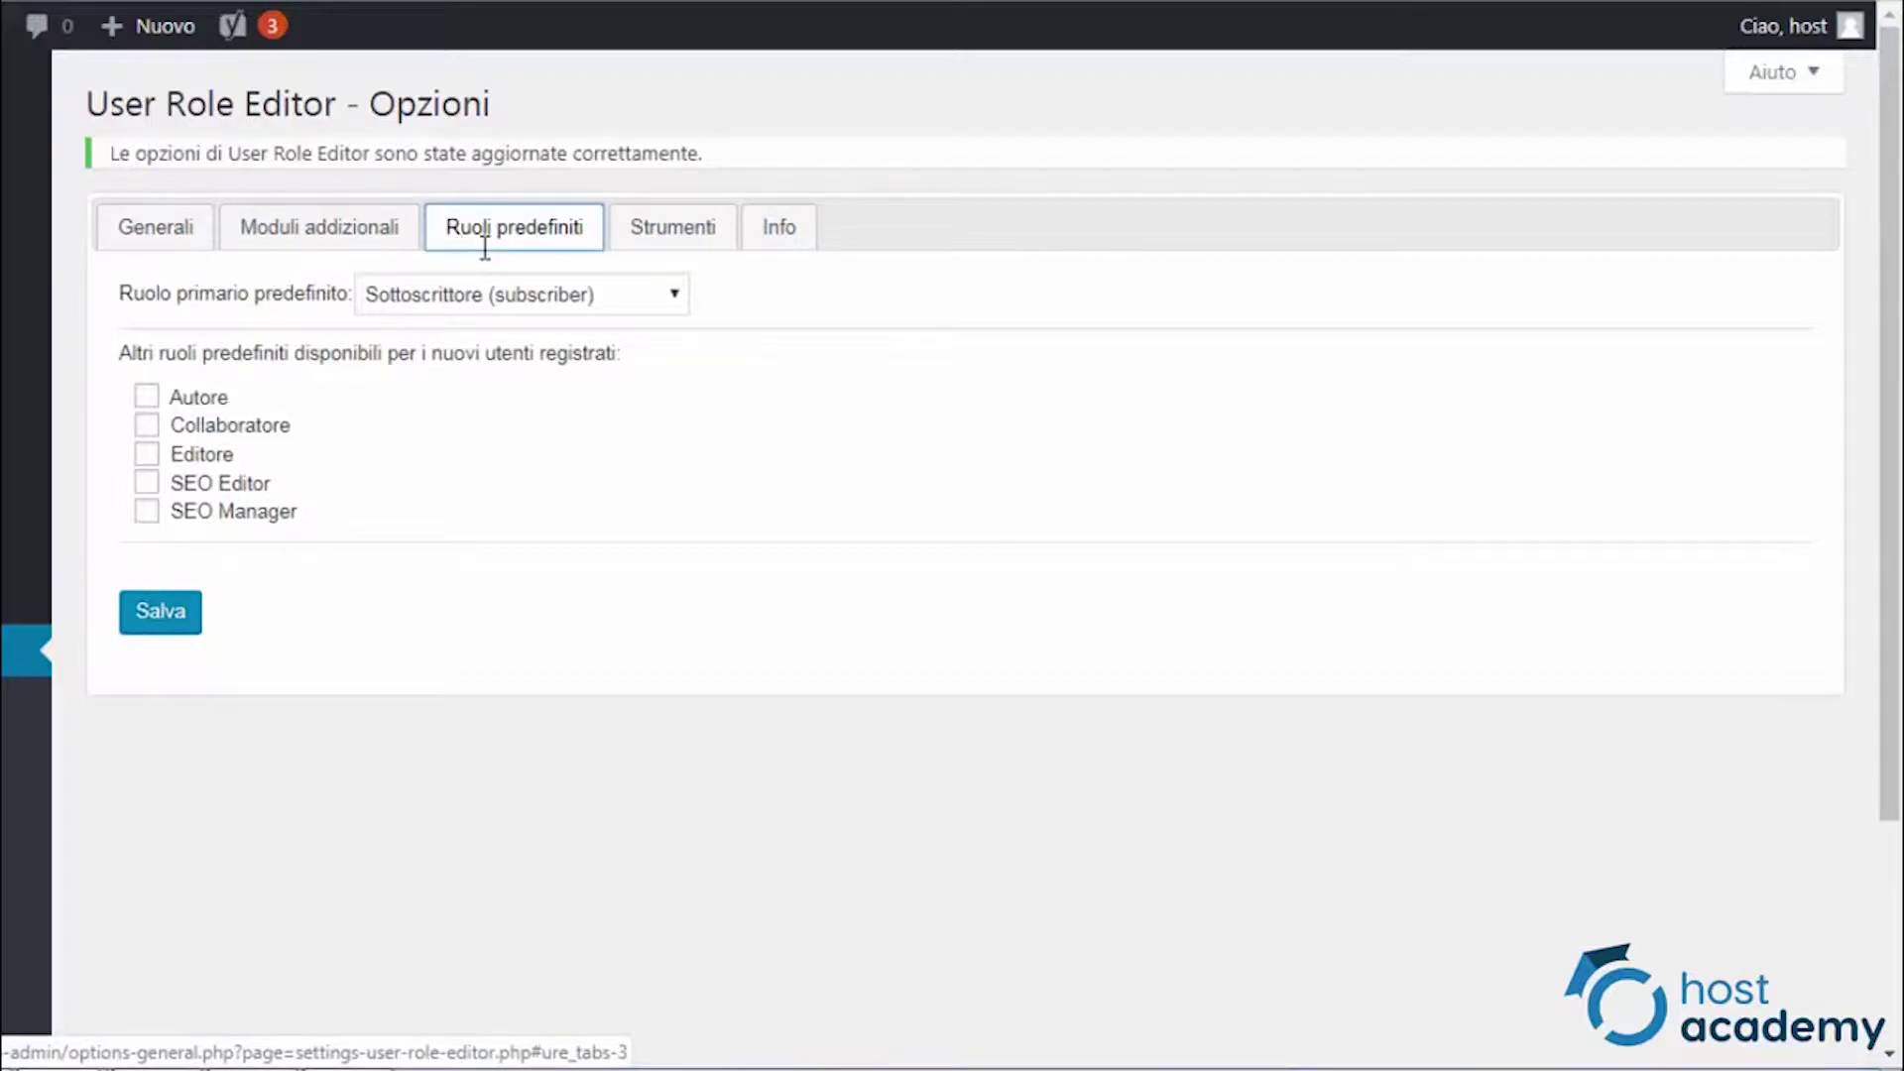
pyautogui.click(377, 244)
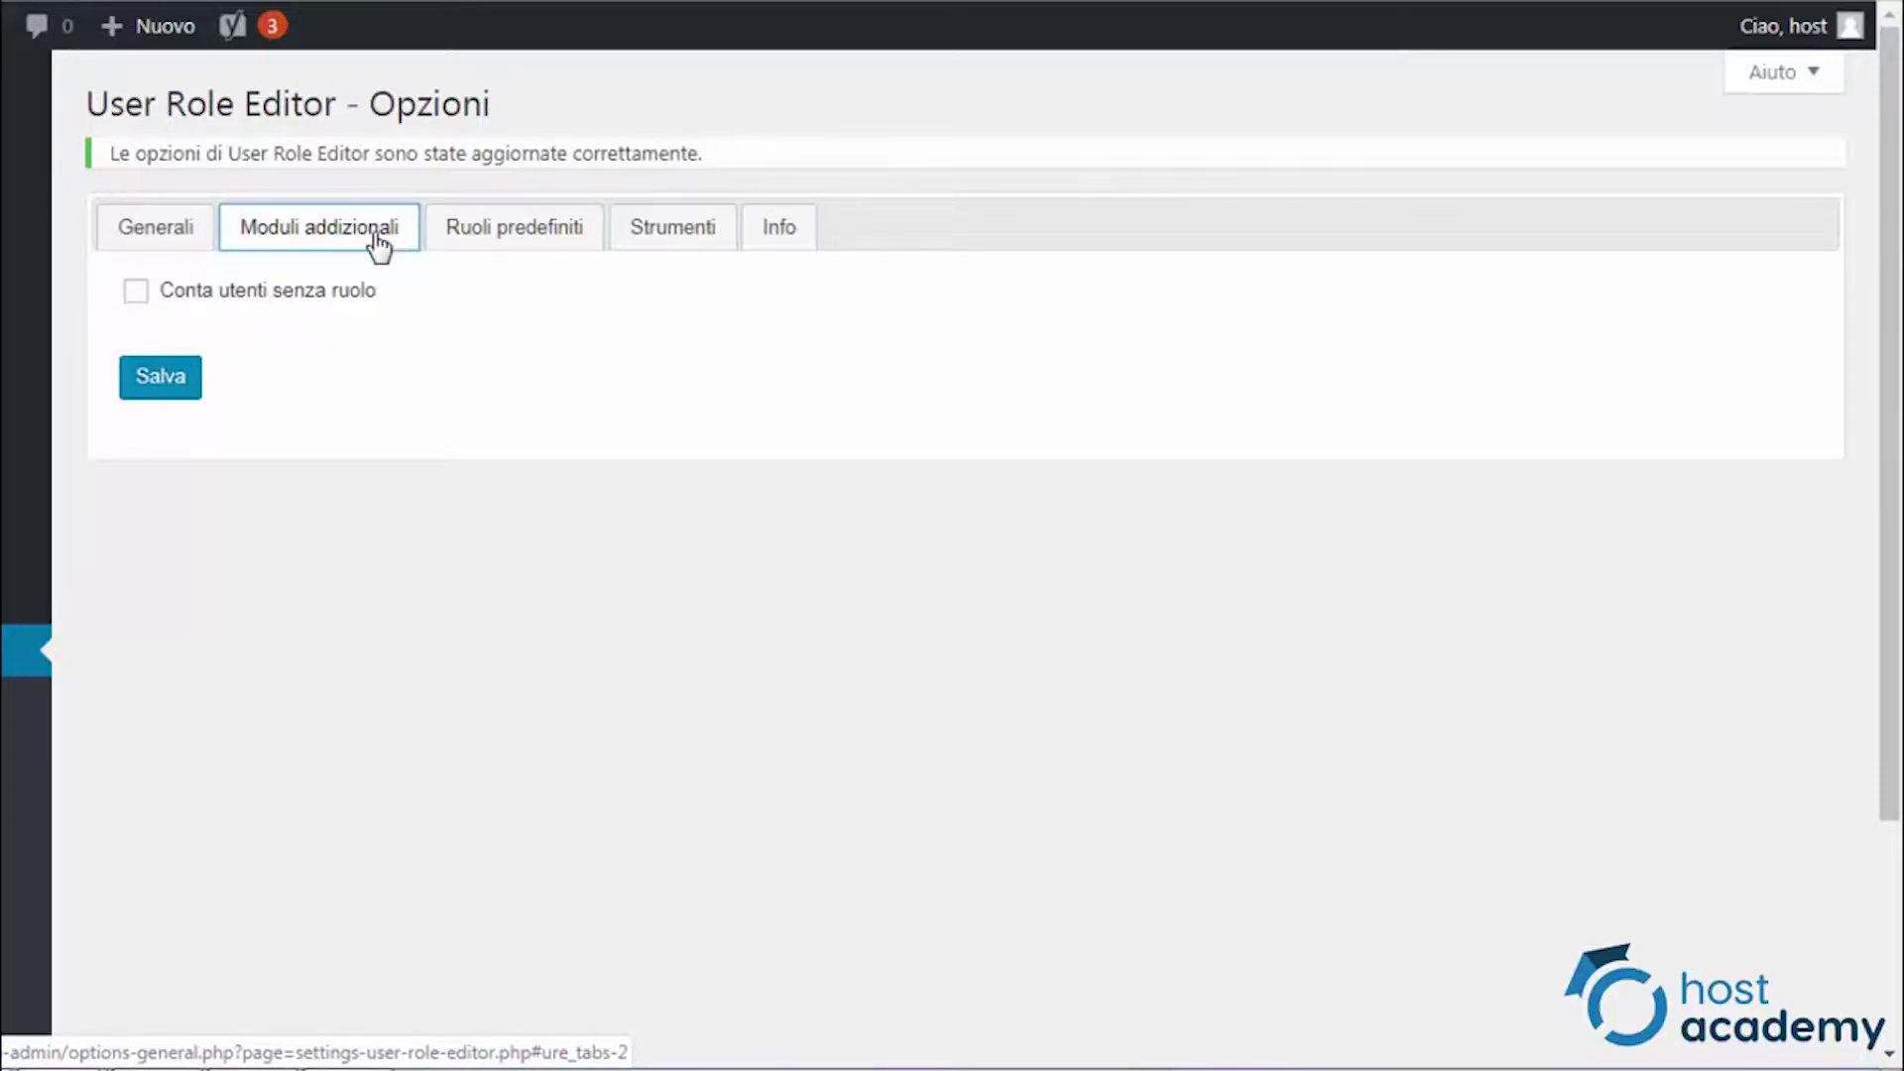
# Open the role editing page for users, show privileges in readable form and load the Editore (editor) role.
pyautogui.moveTo(132, 545)
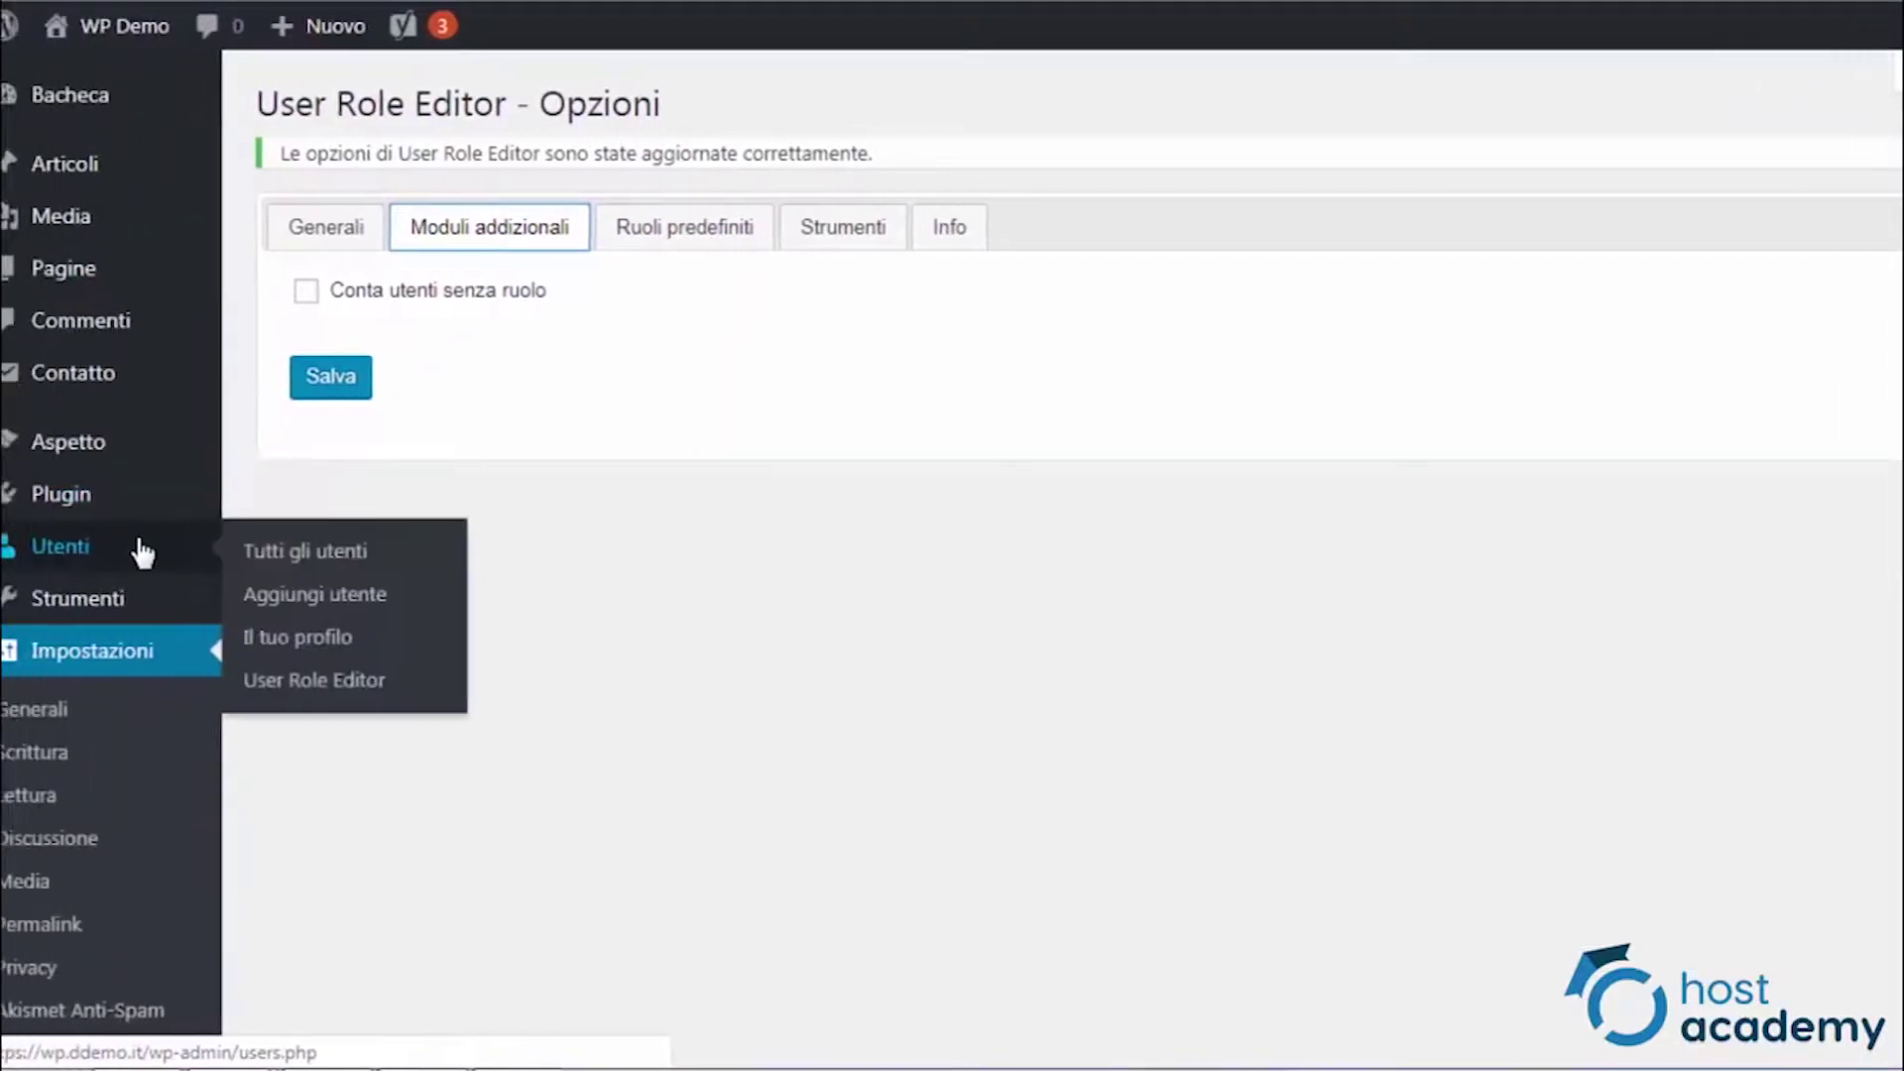
pyautogui.click(357, 692)
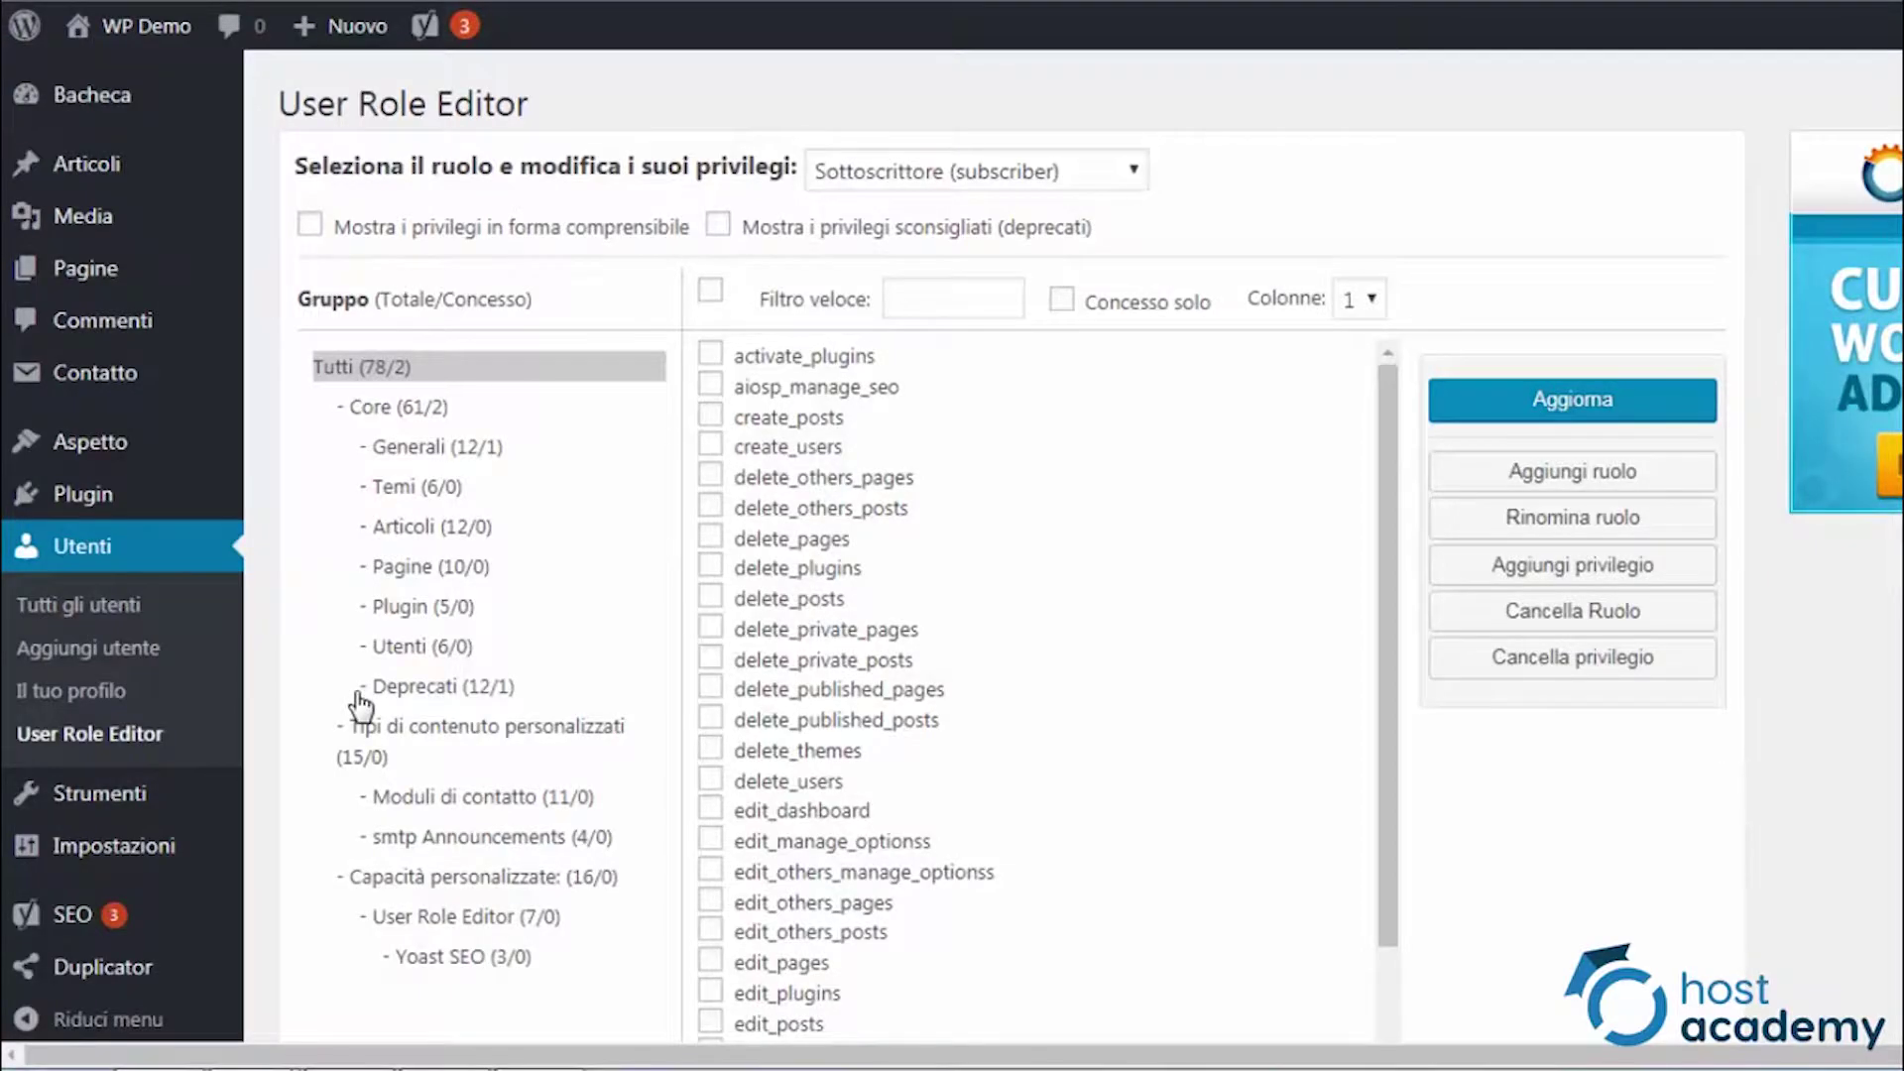
pyautogui.click(922, 179)
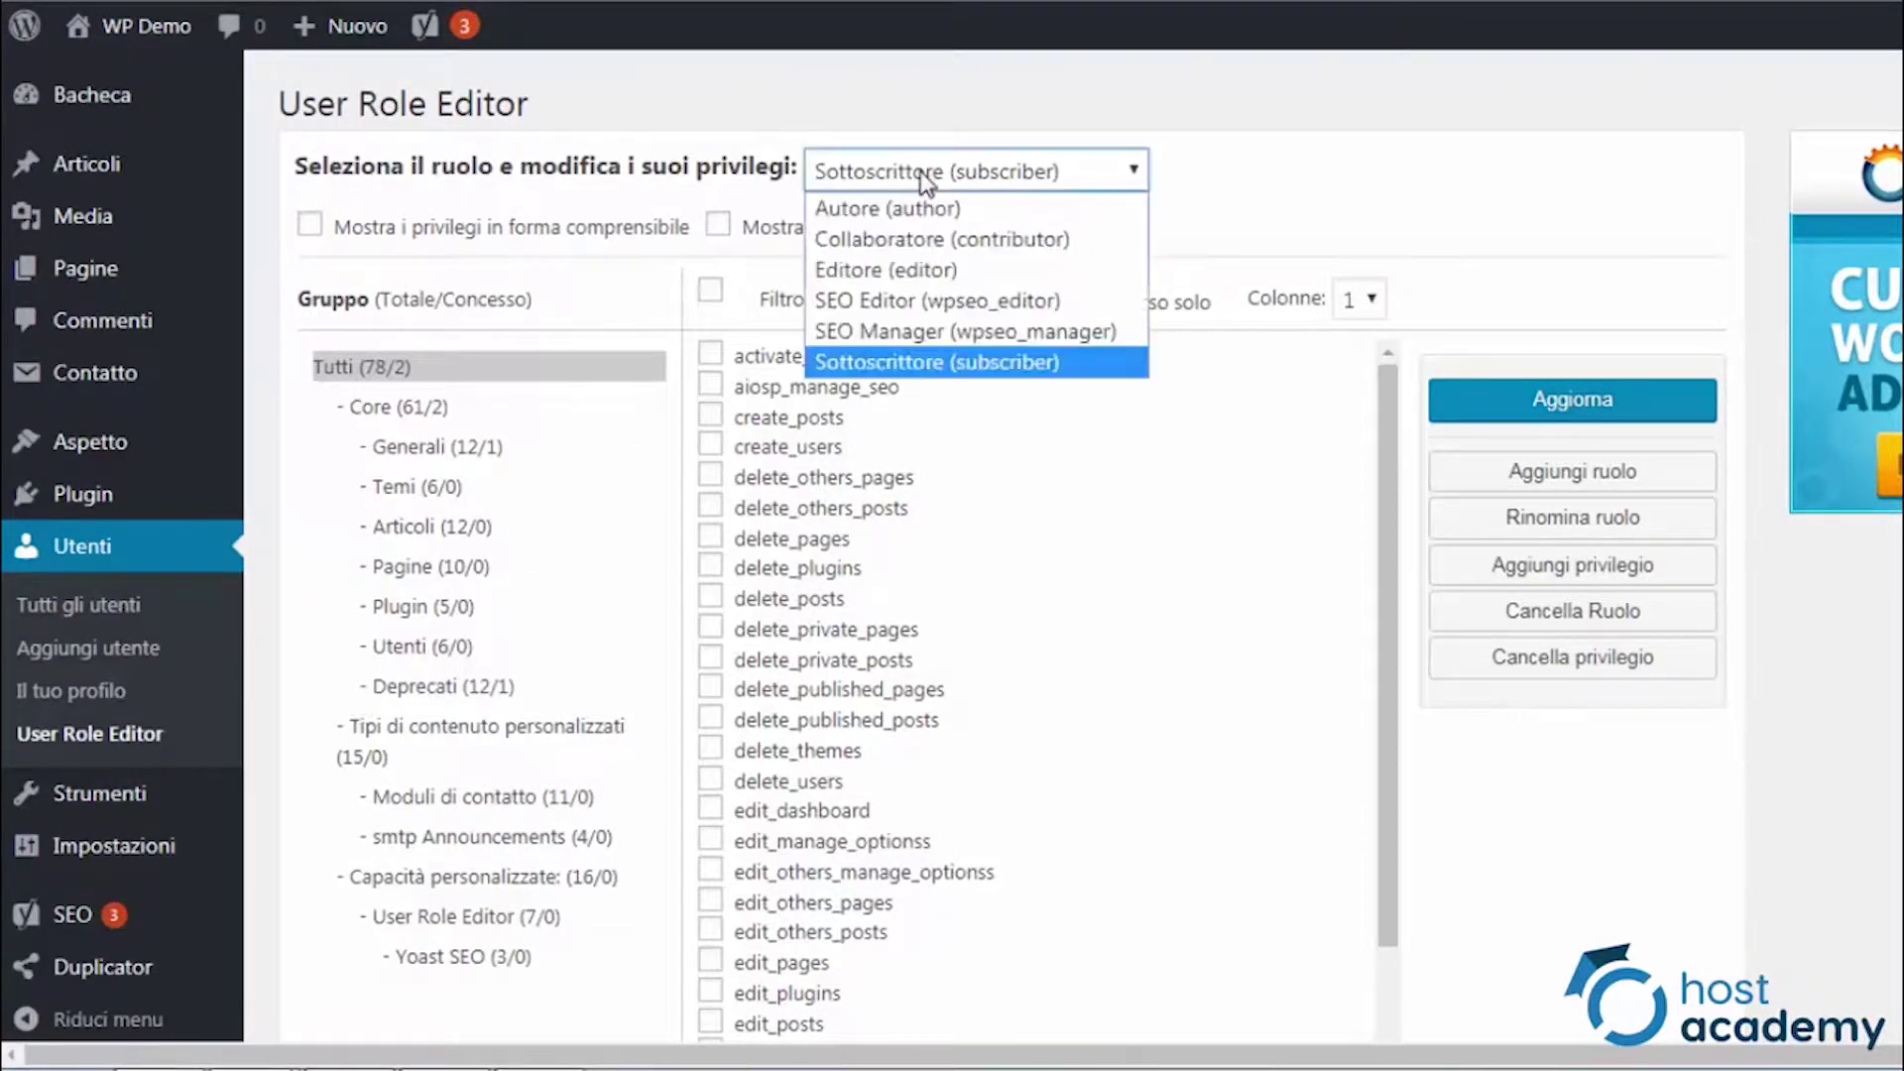
pyautogui.click(930, 270)
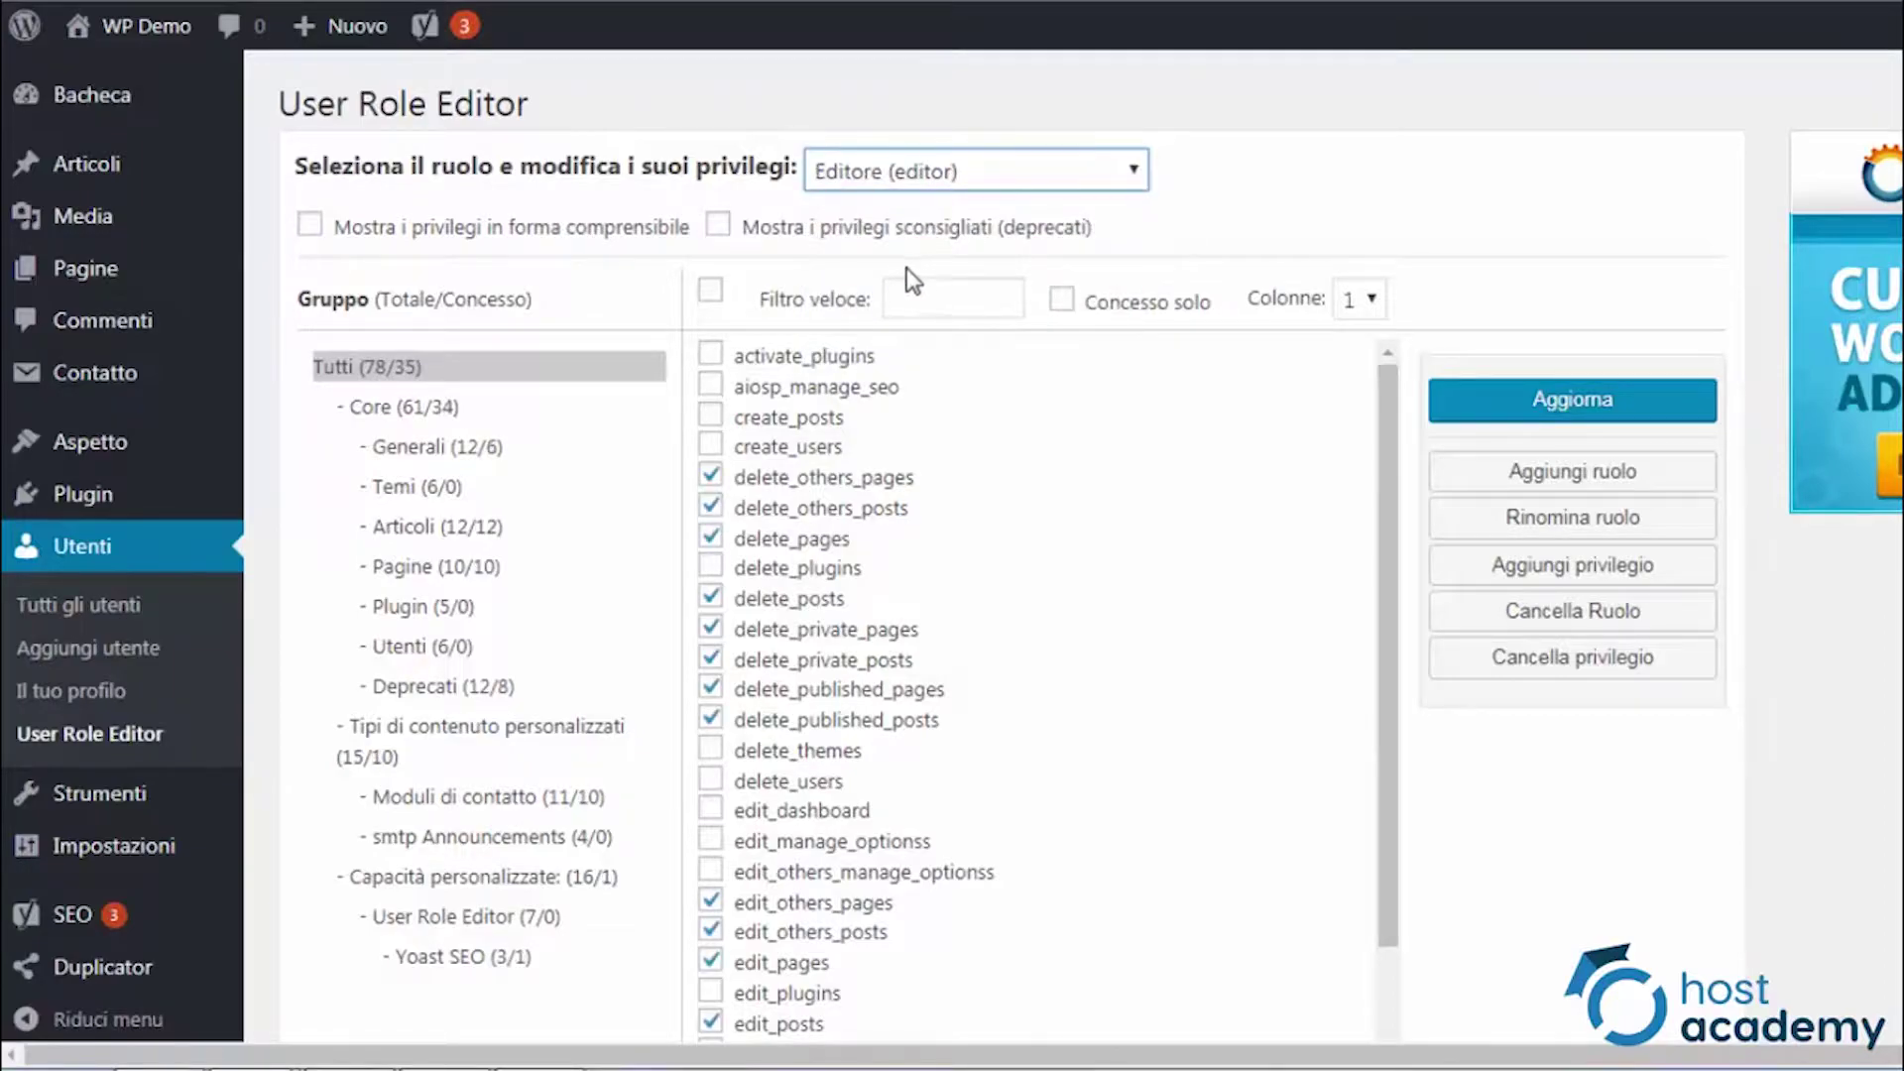
pyautogui.click(313, 228)
pyautogui.click(310, 225)
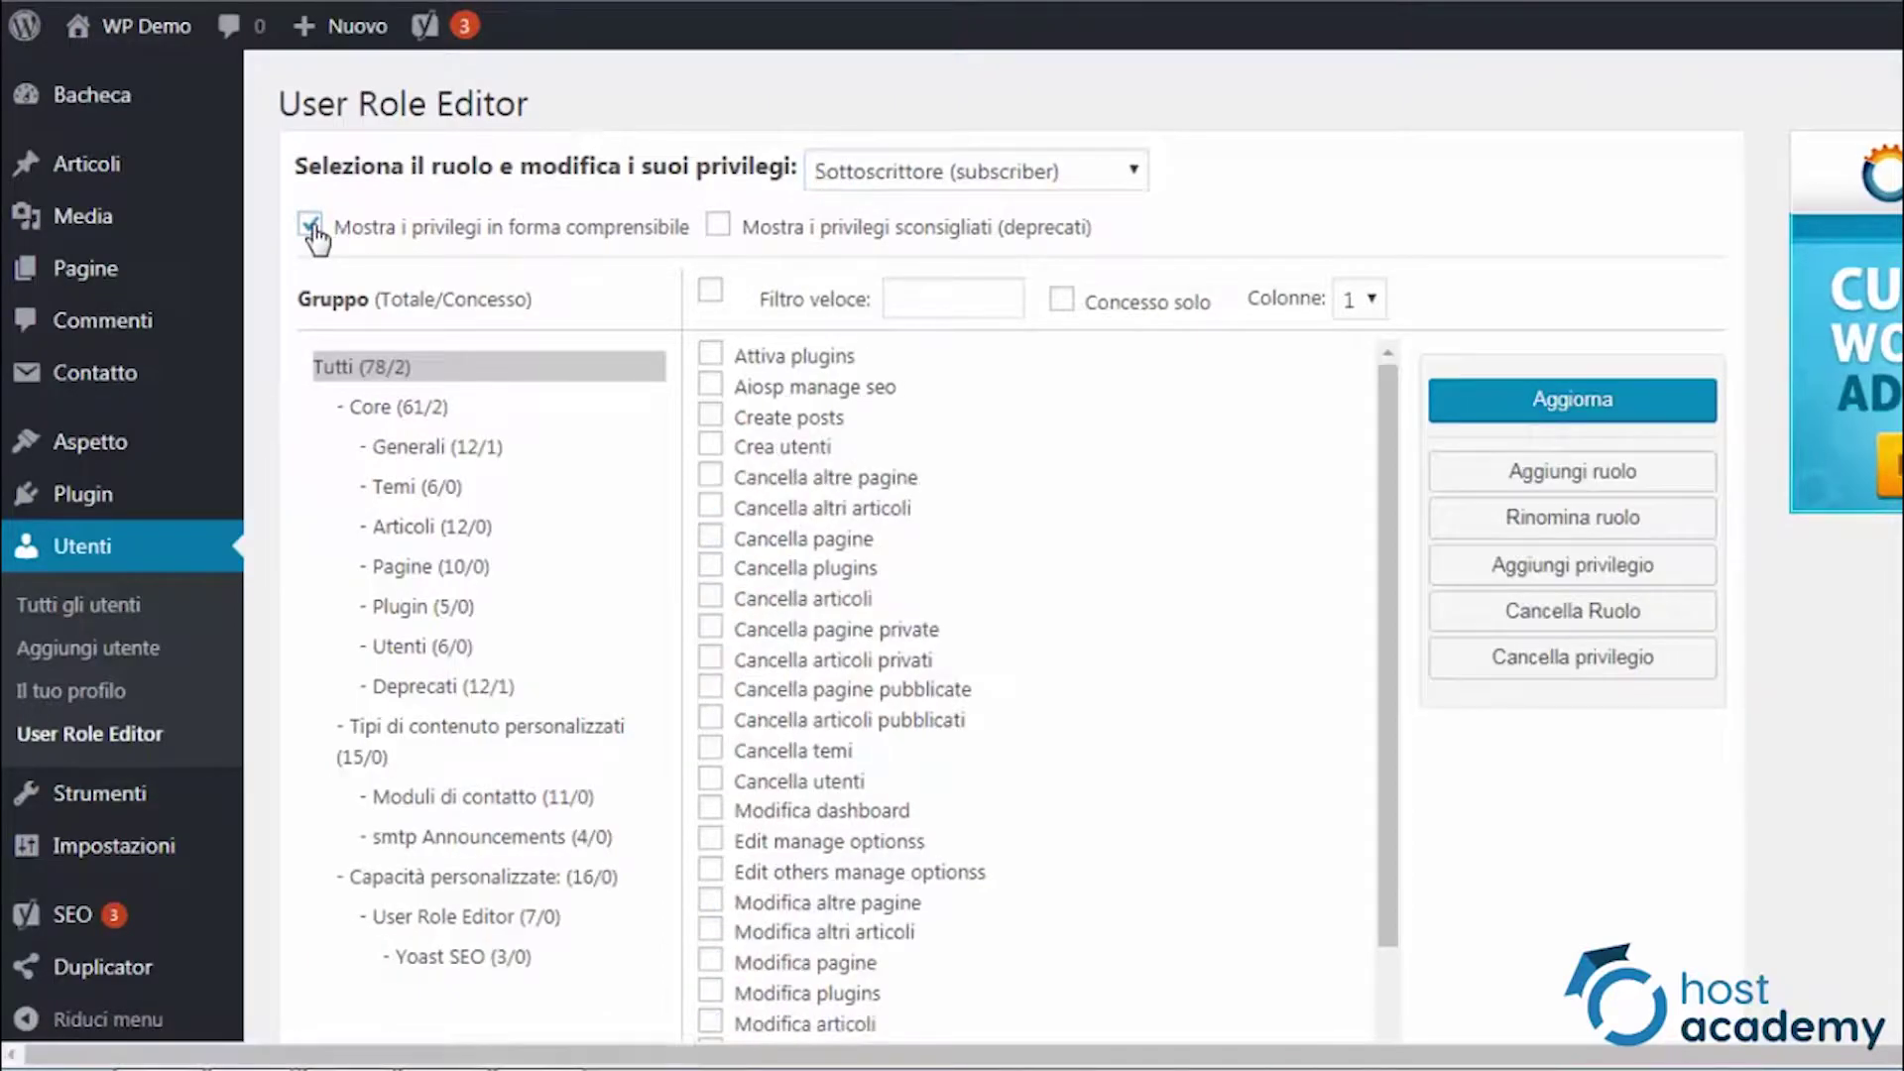
pyautogui.click(911, 179)
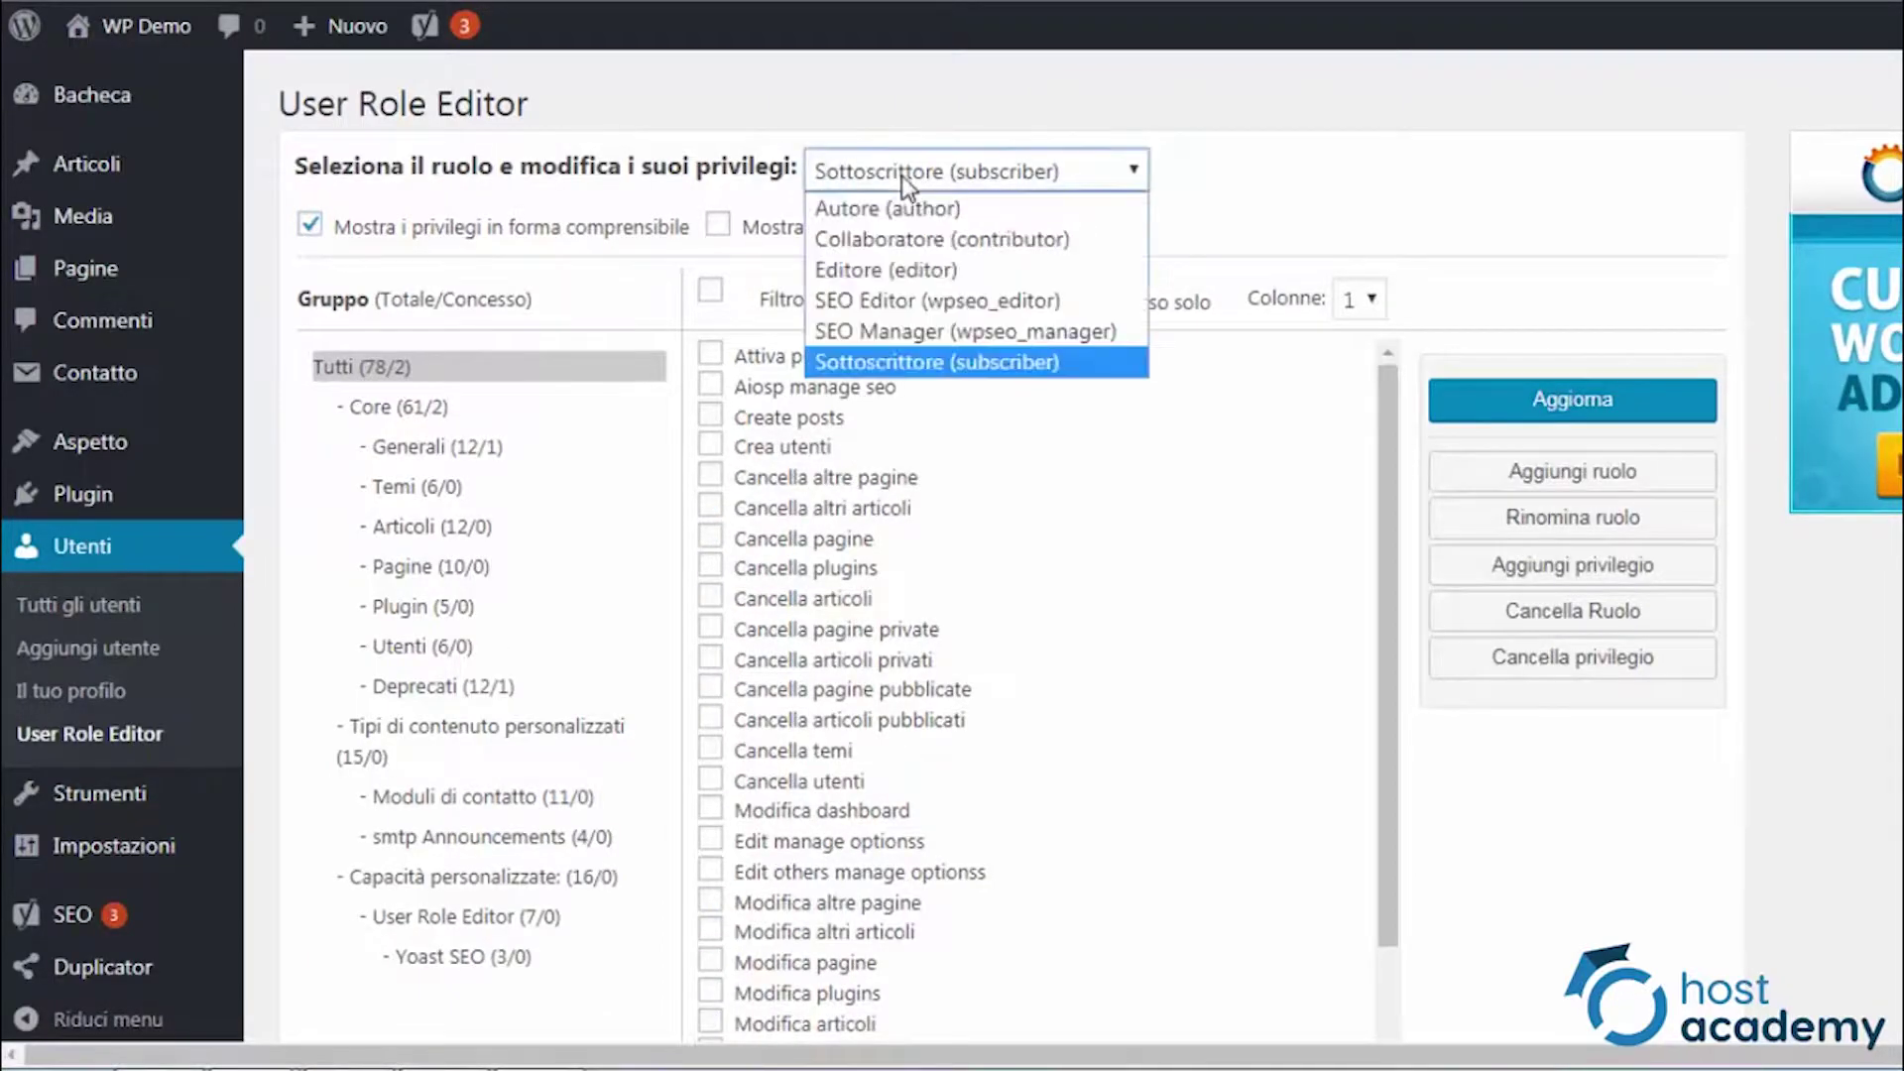
pyautogui.click(914, 262)
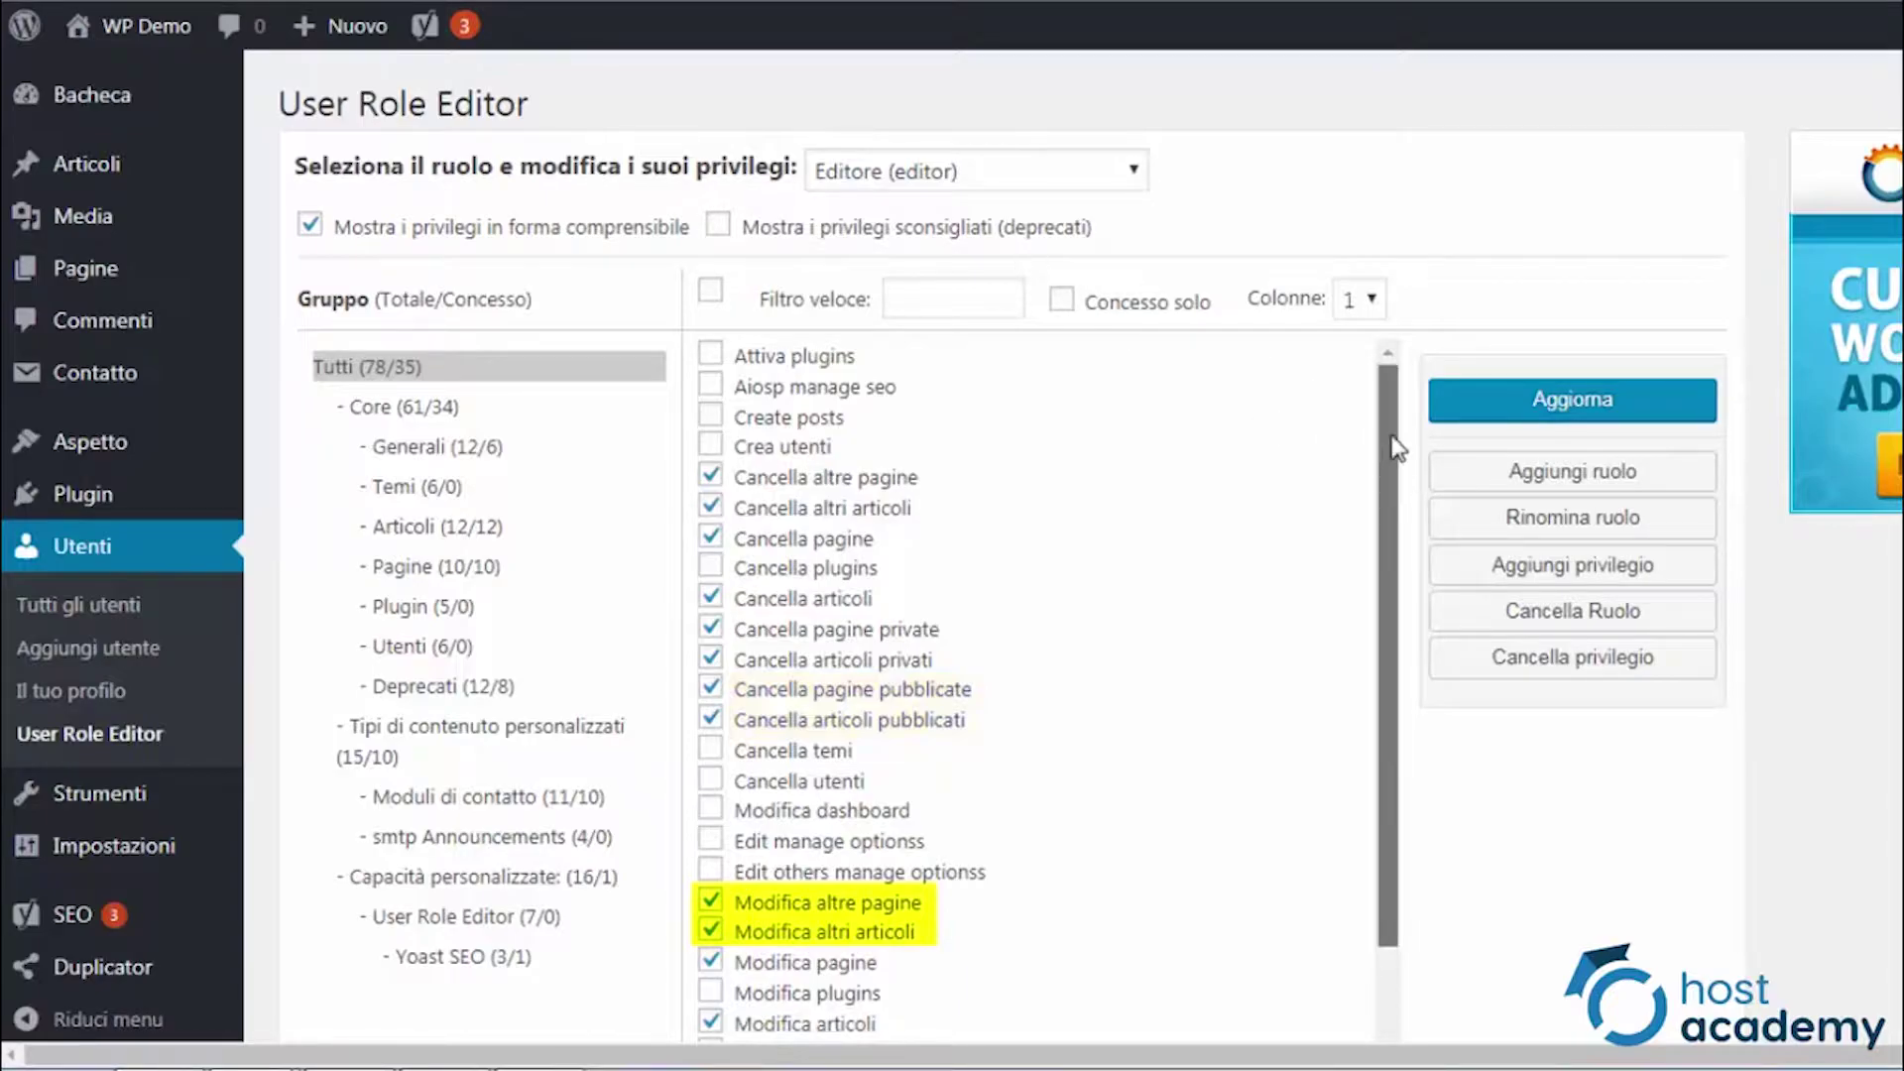
# Review the Editore role's privileges, grant "Crea utenti" and confirm the role update.
pyautogui.moveTo(1387, 454); pyautogui.dragTo(1387, 524)
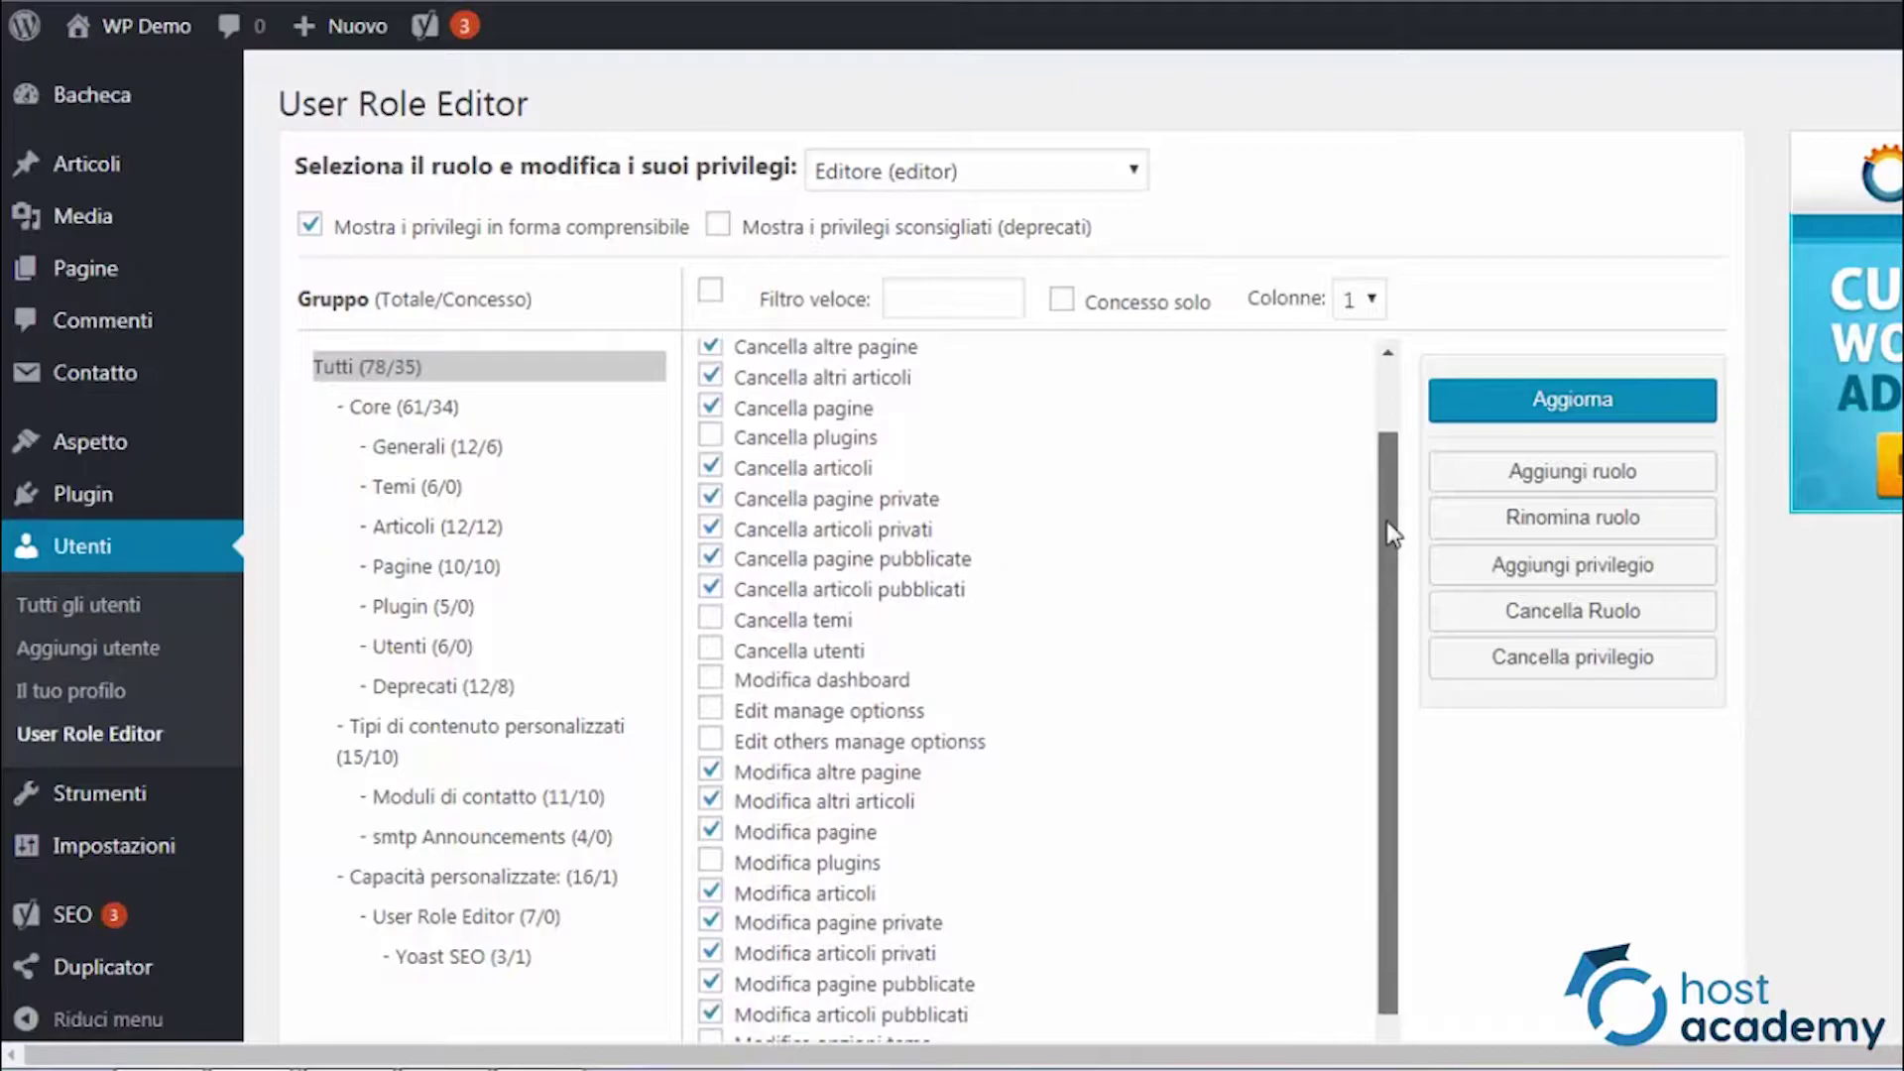
pyautogui.moveTo(1392, 533); pyautogui.dragTo(1381, 783)
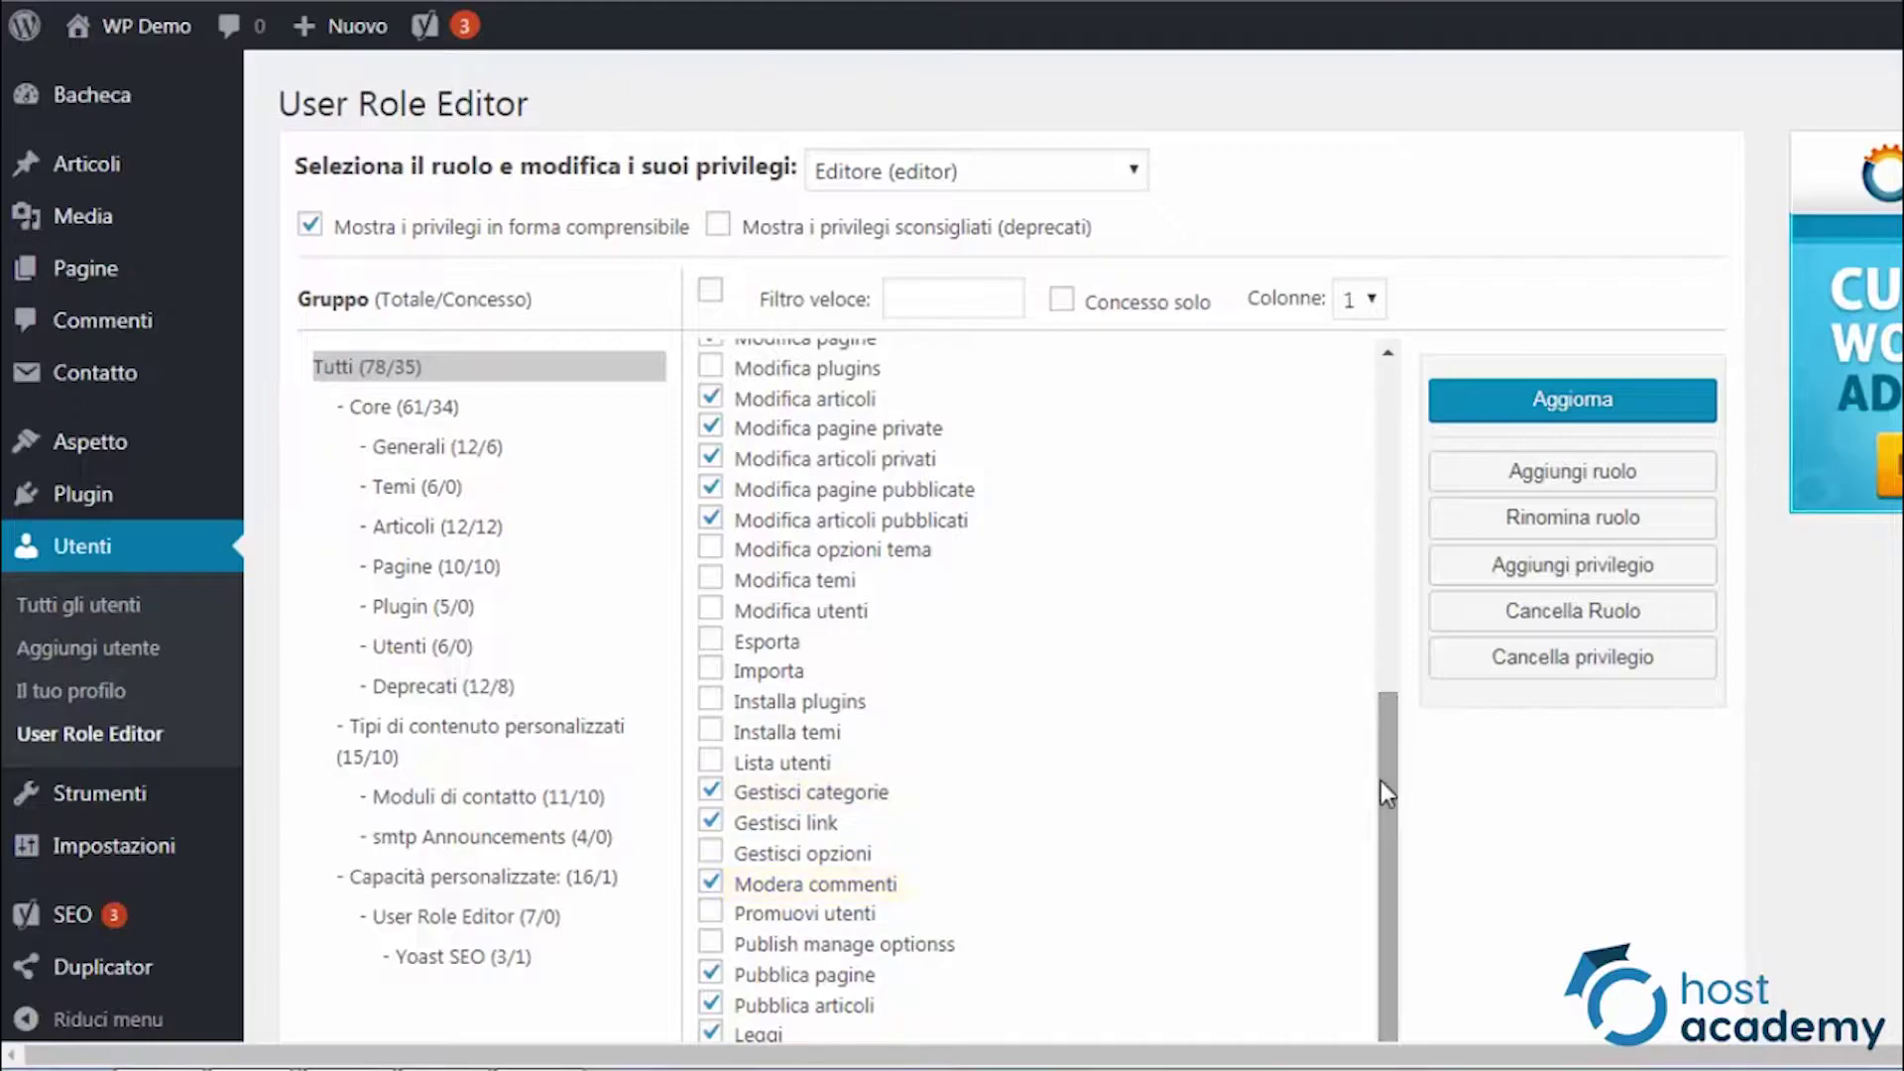
pyautogui.moveTo(1379, 794); pyautogui.dragTo(1381, 442)
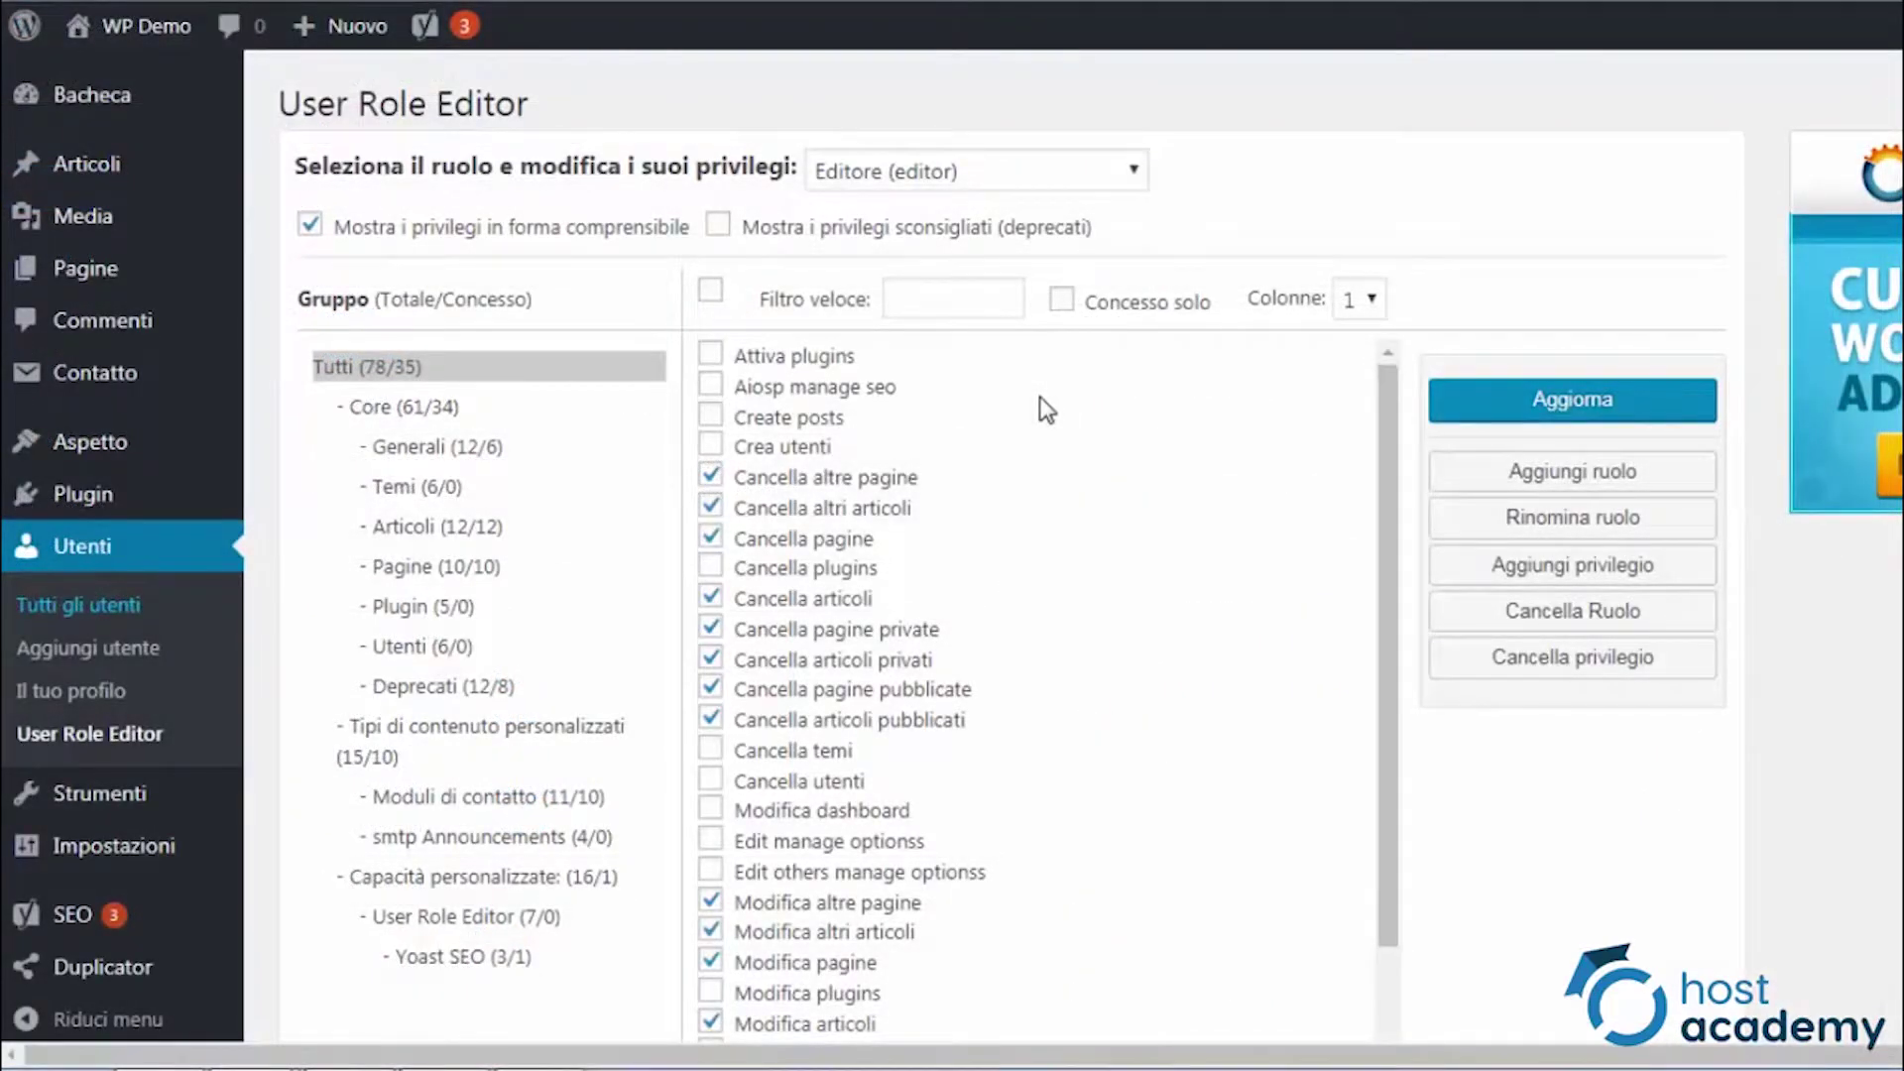
pyautogui.click(711, 445)
pyautogui.click(1518, 402)
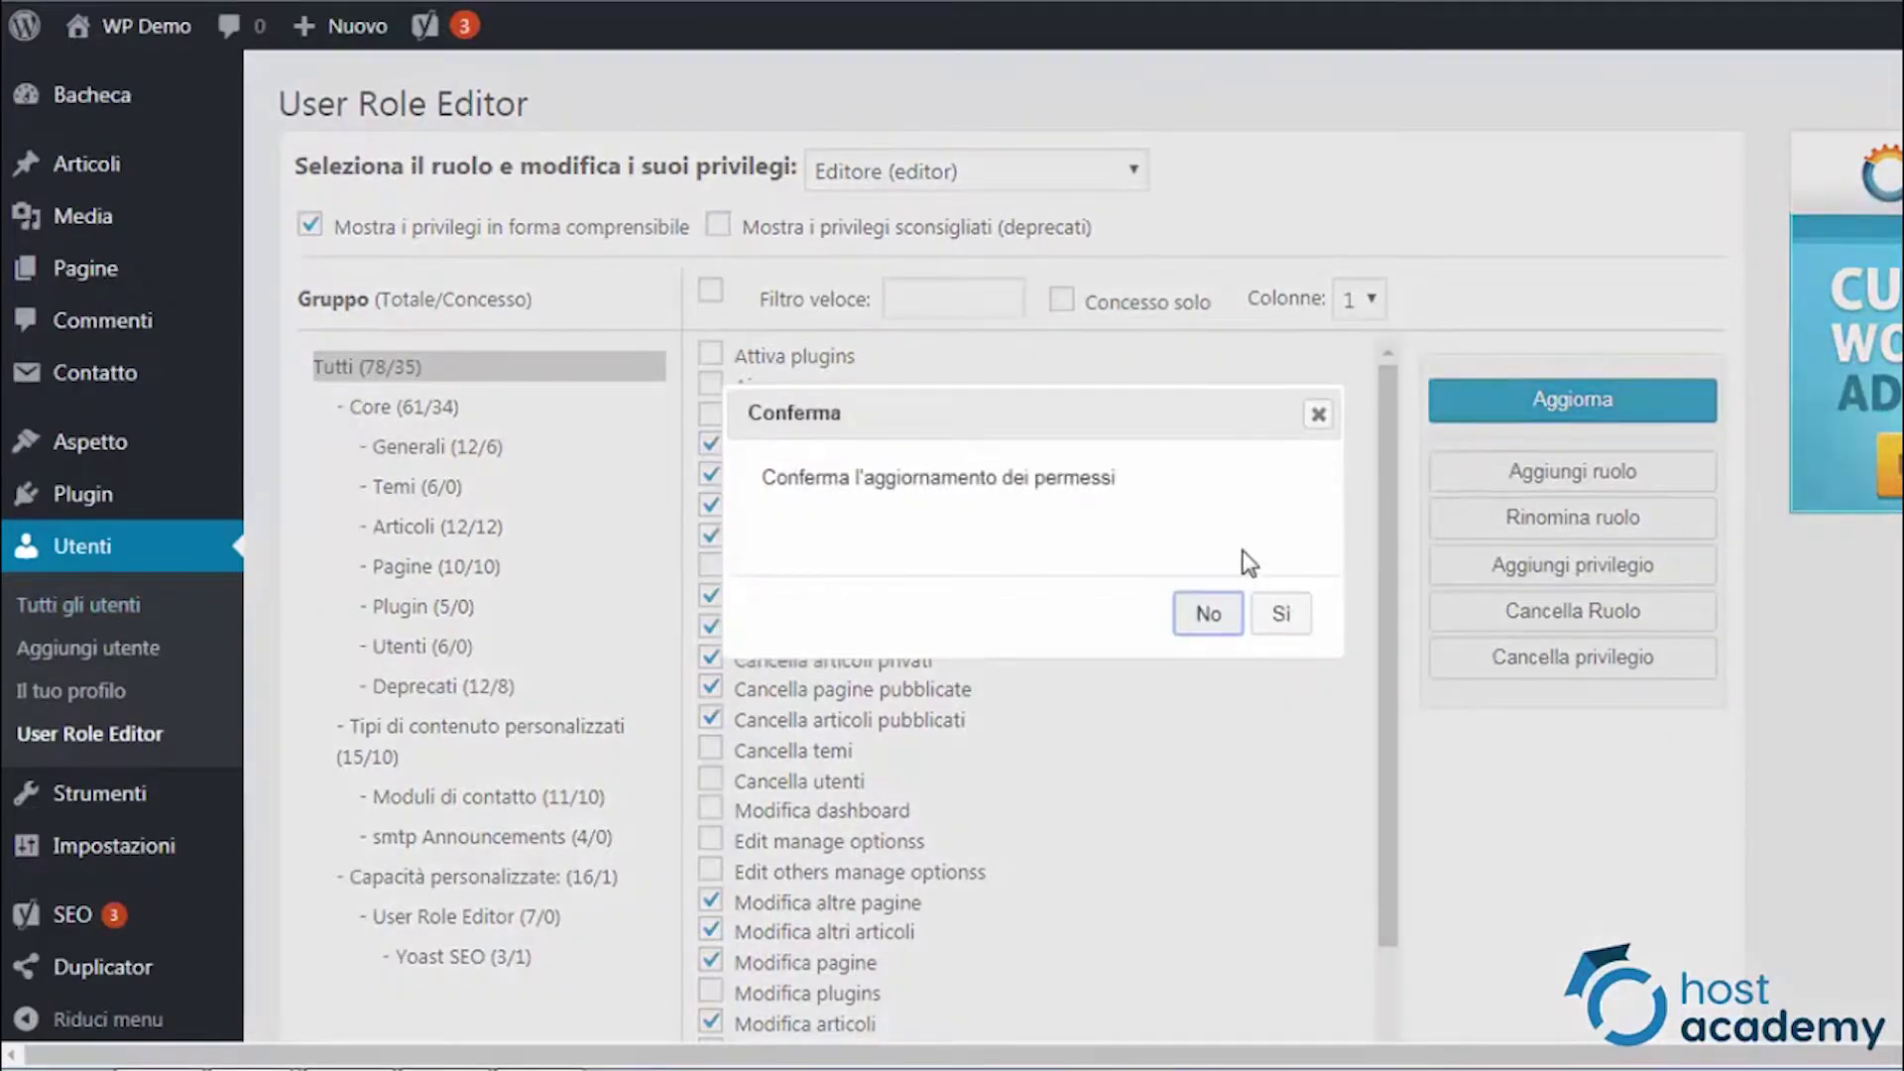
pyautogui.click(1280, 615)
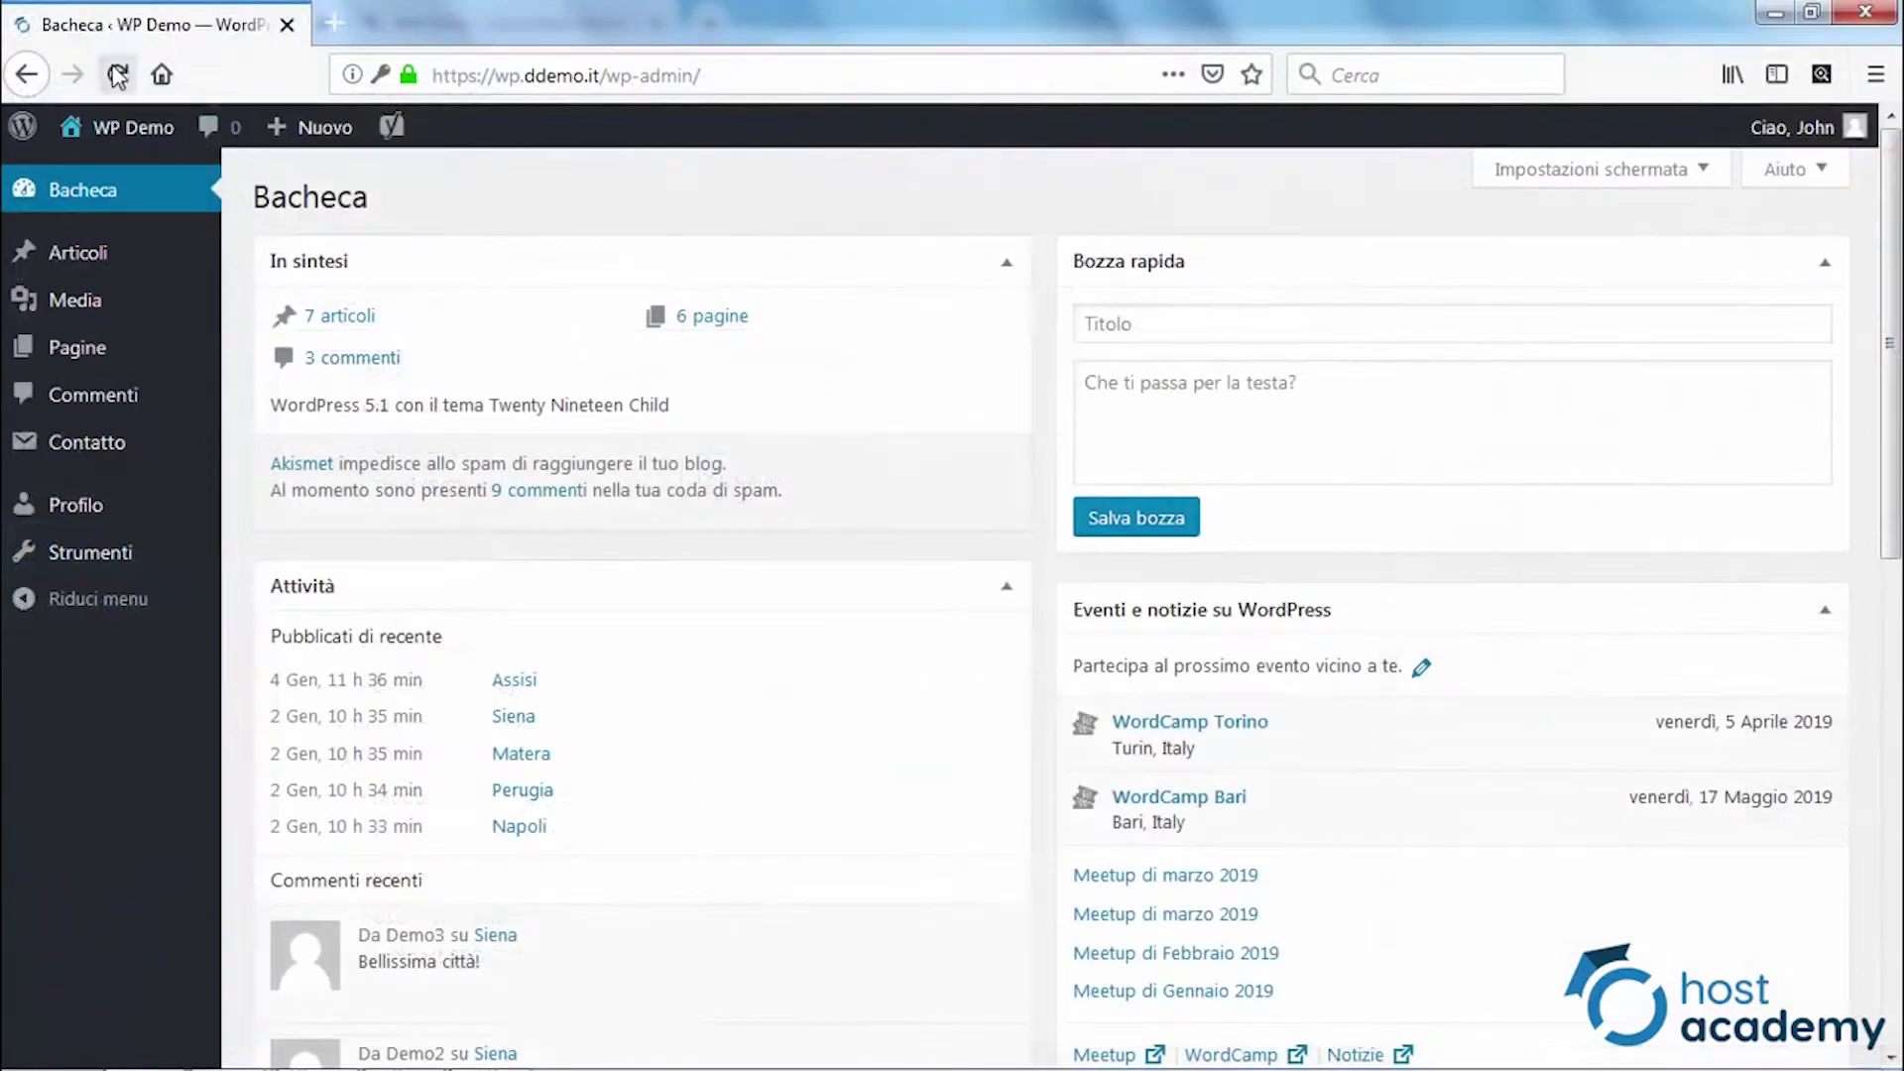
# Switch to the editor account's dashboard in the other browser, reload it and open the page for adding a new user.
pyautogui.click(117, 74)
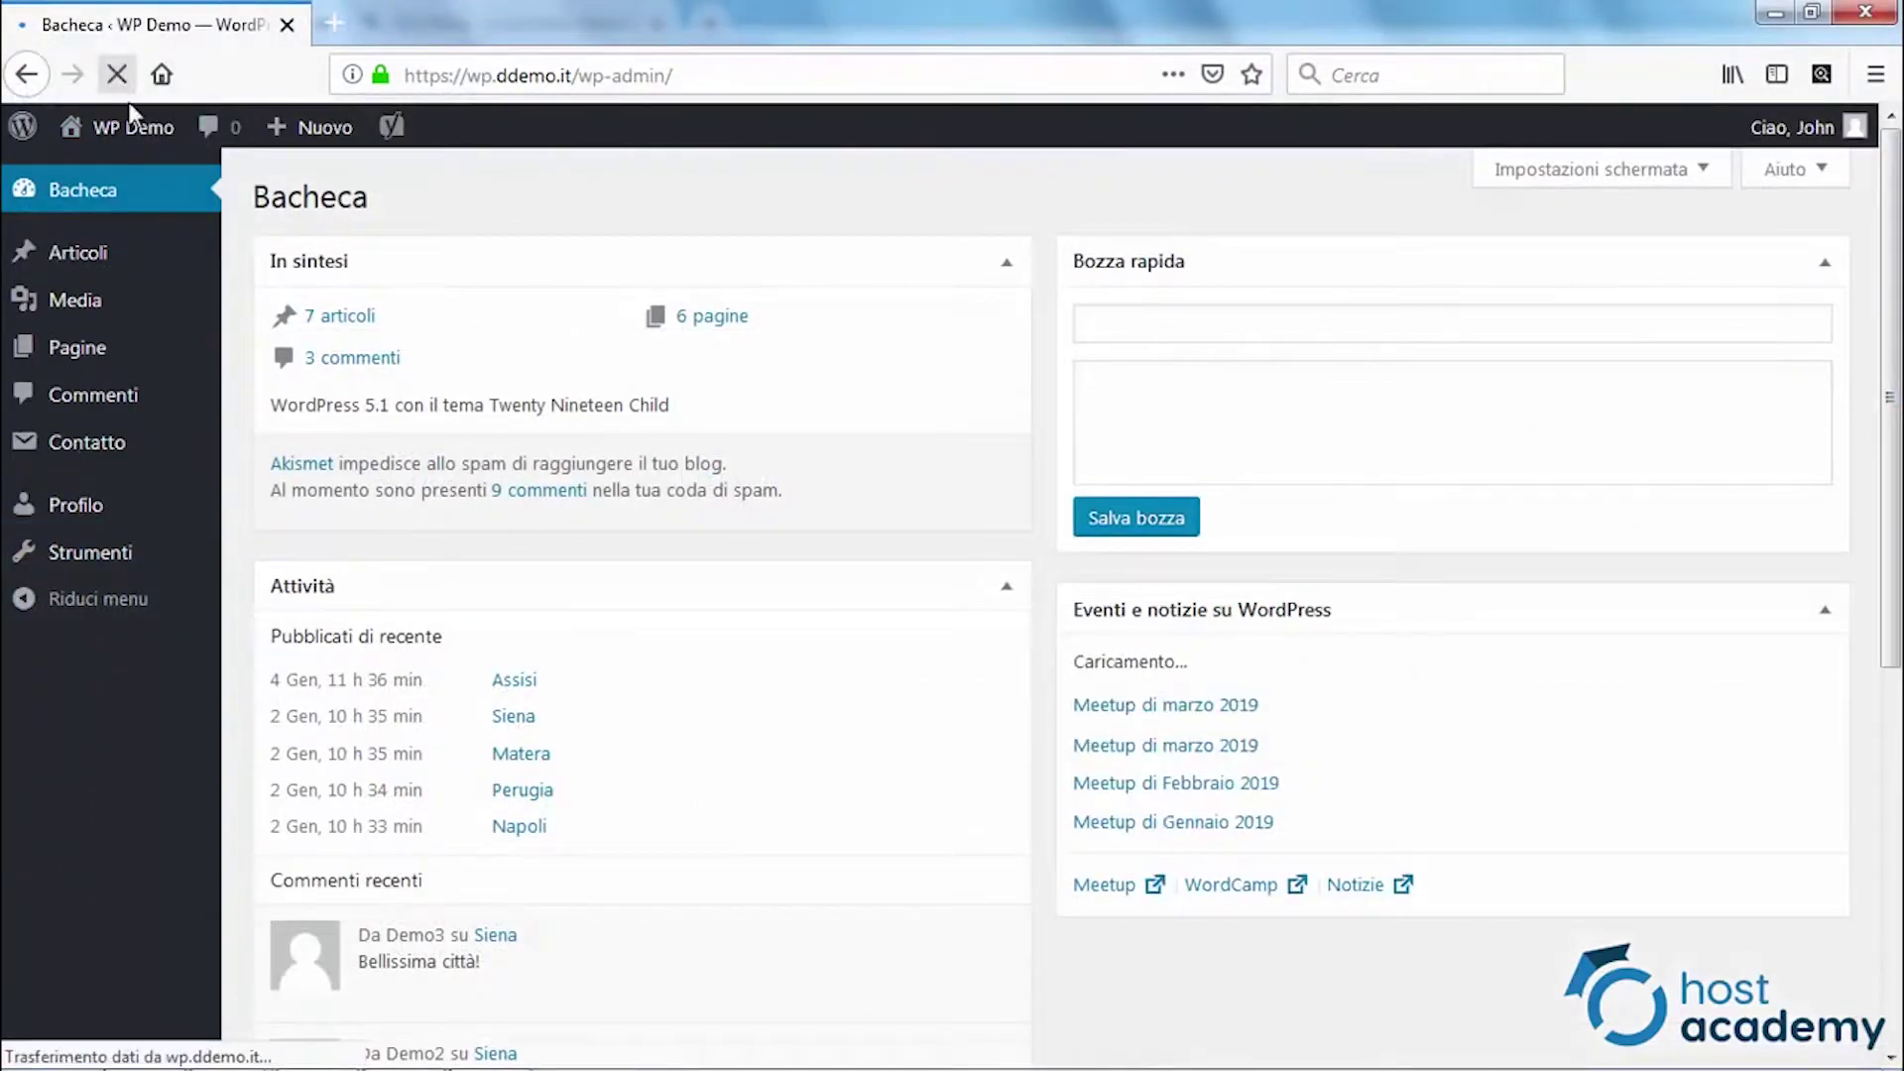
pyautogui.moveTo(149, 510)
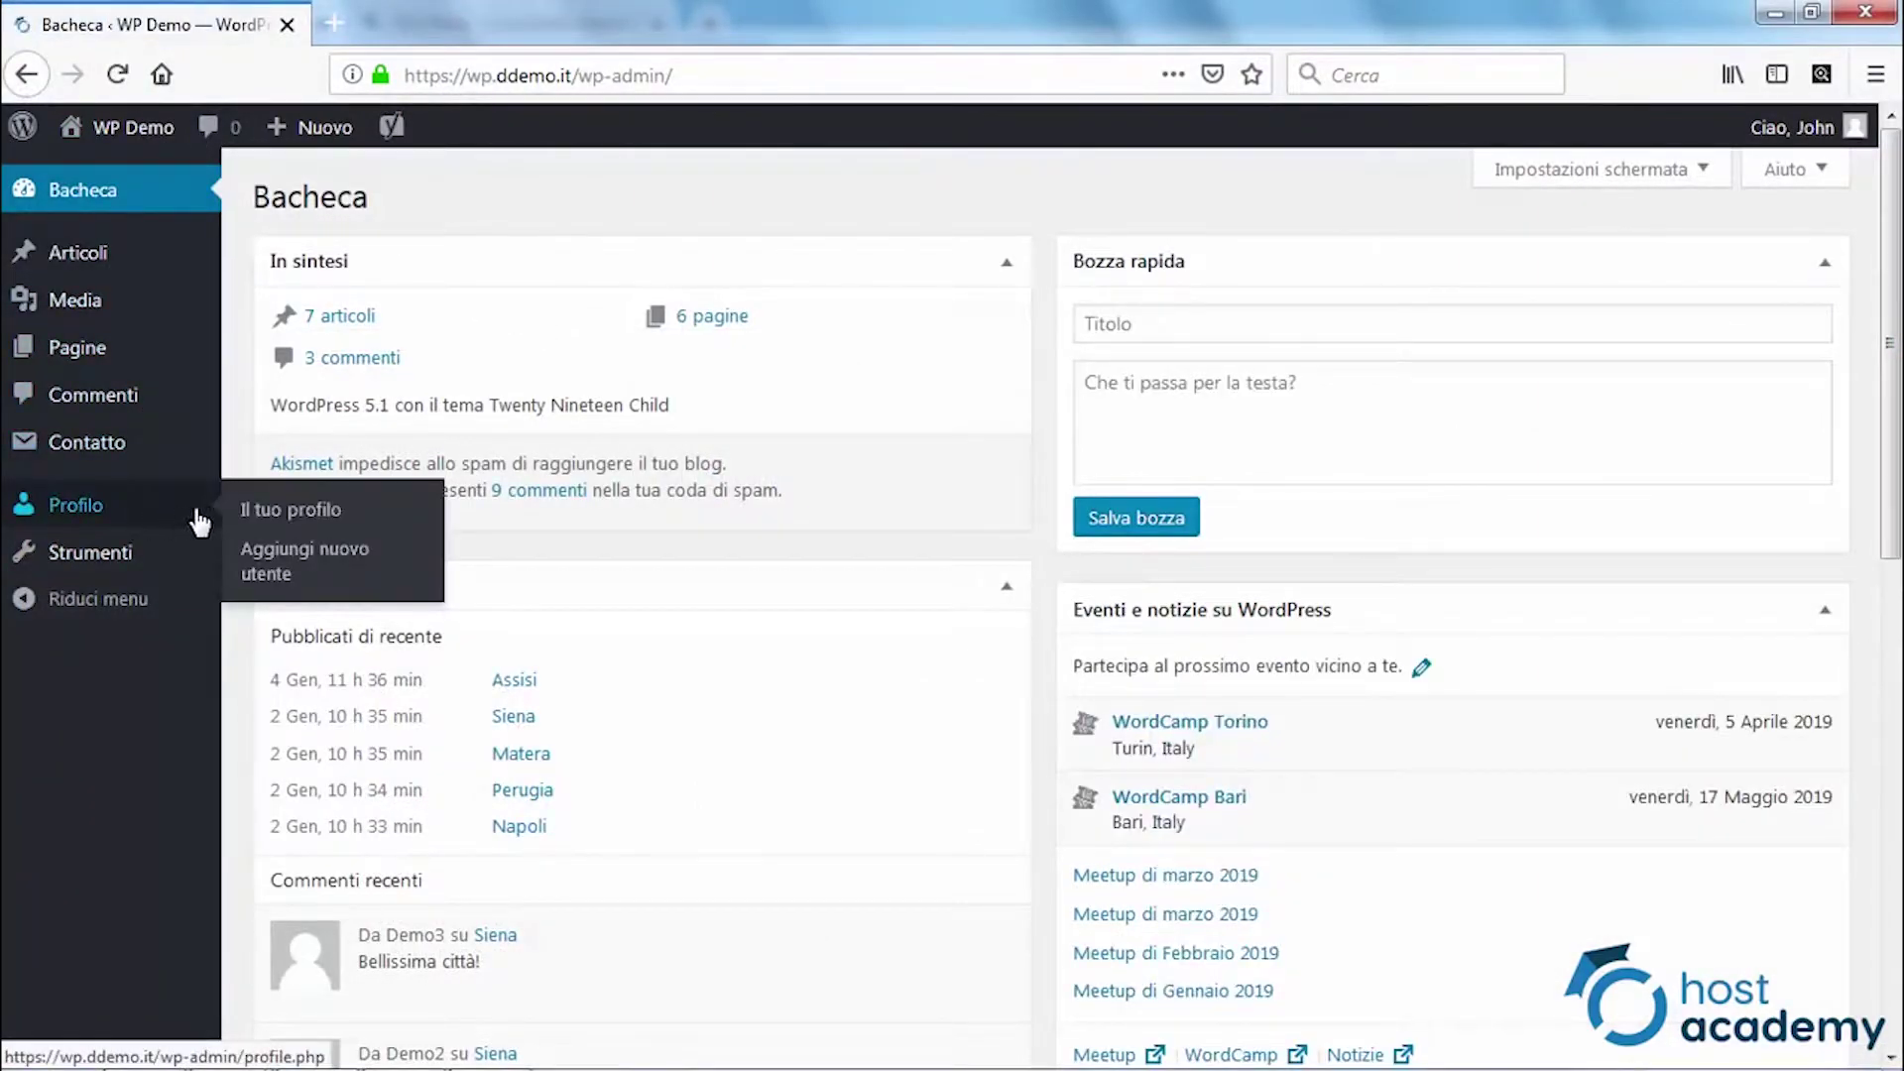
pyautogui.click(288, 572)
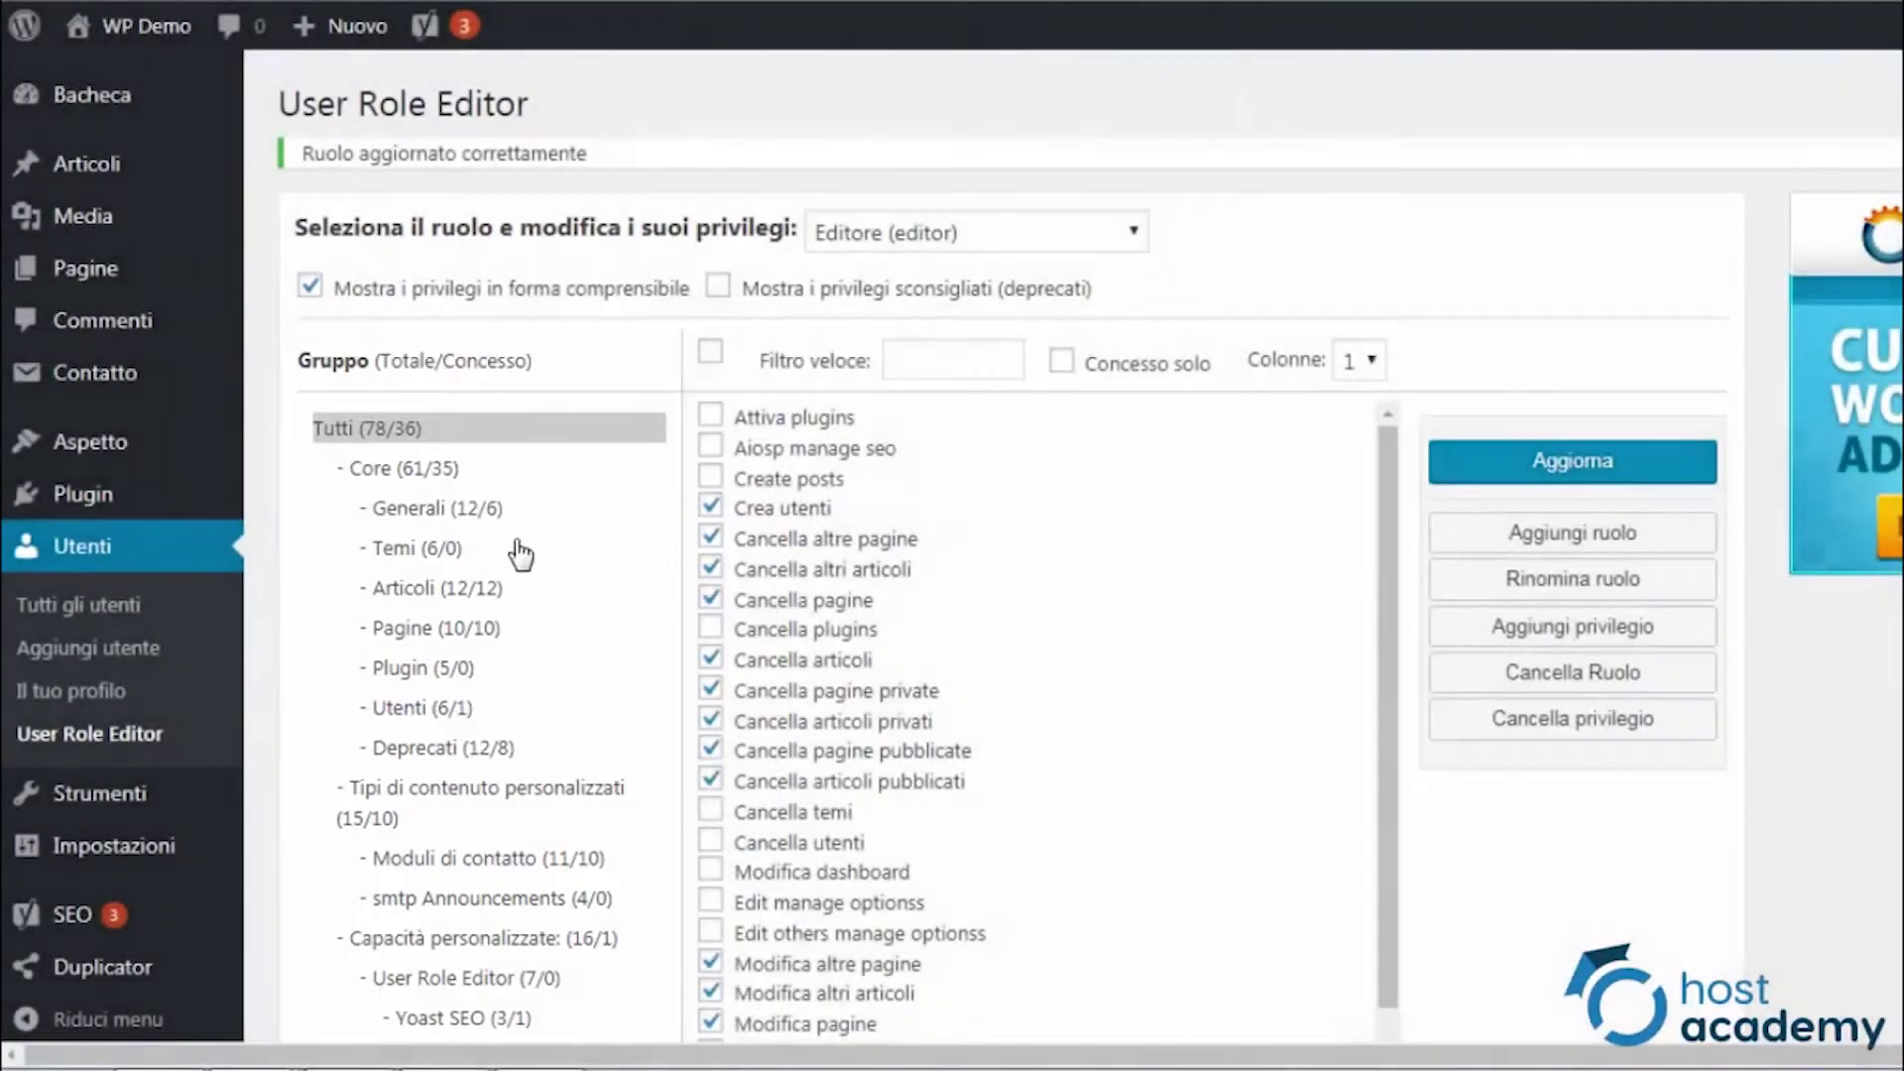
# Filter the Editore role's privileges by the Temi group and by granted only, restoring the full list after each.
pyautogui.click(436, 551)
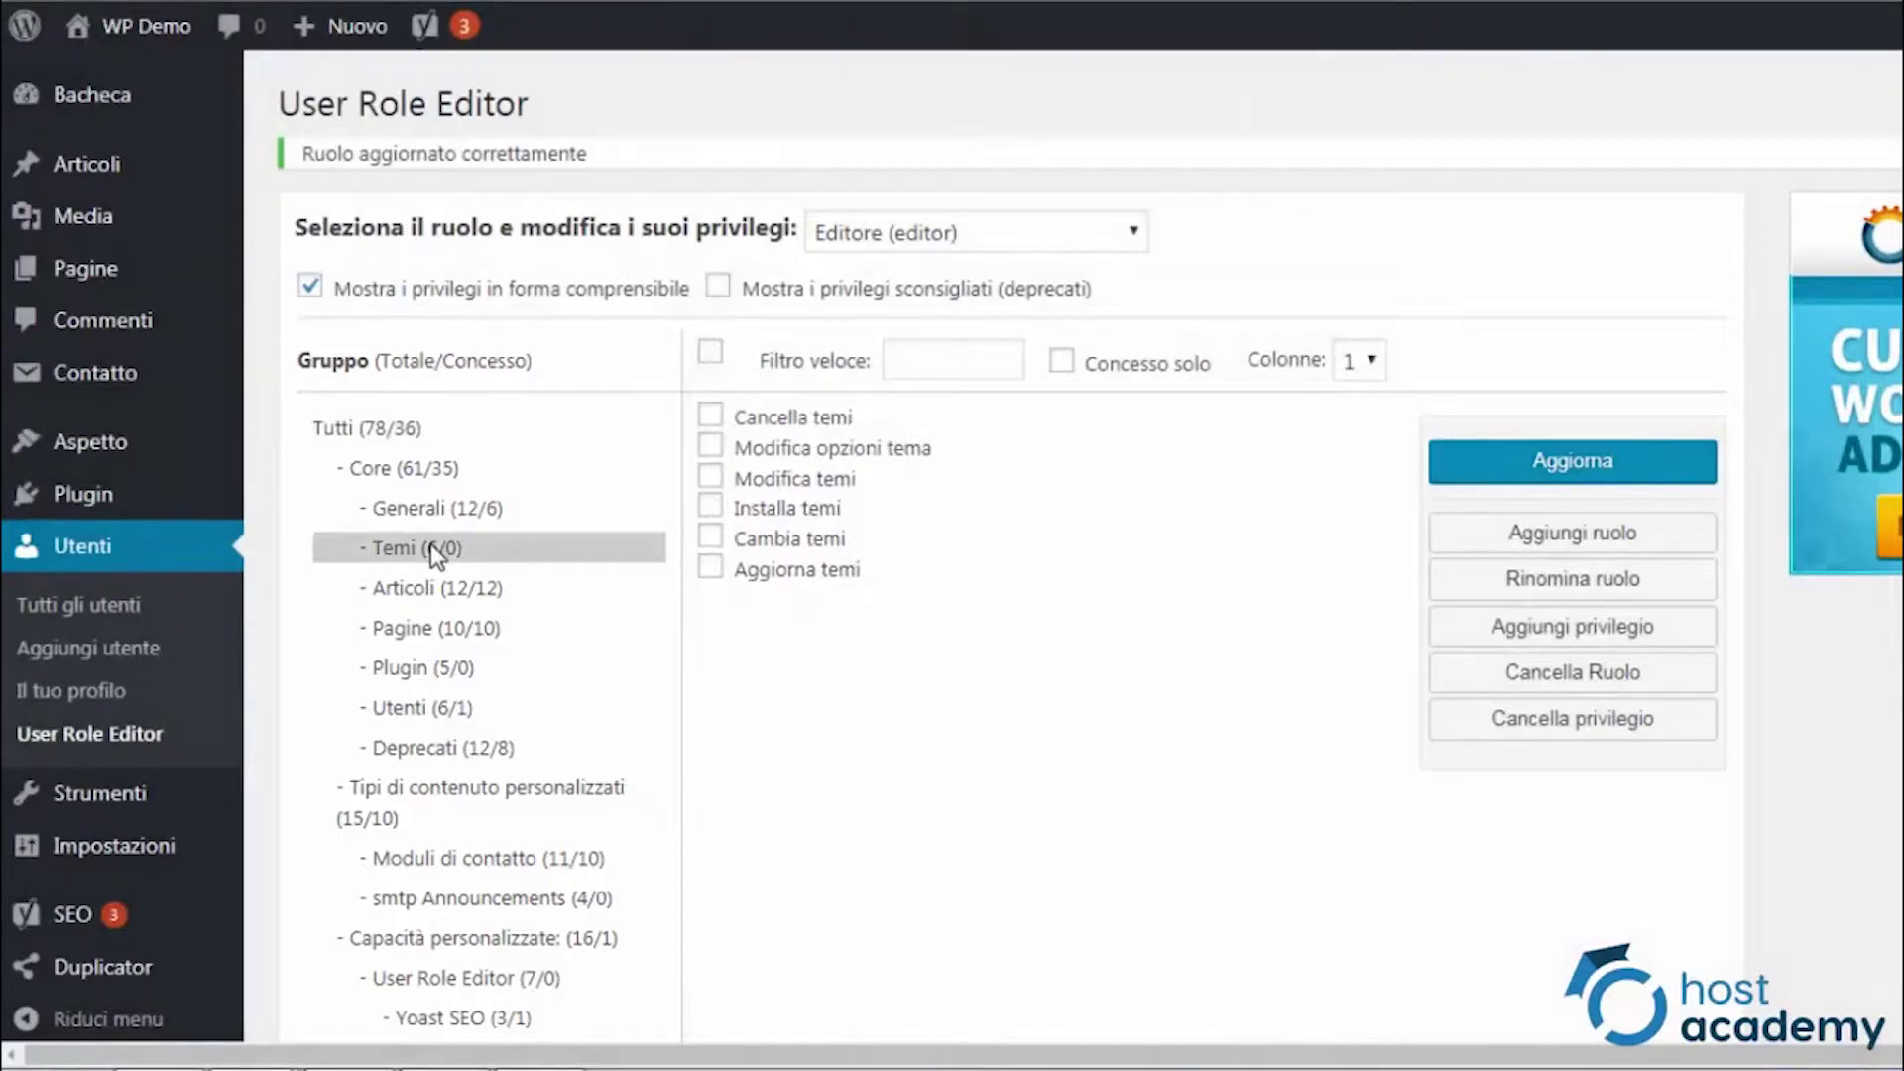
pyautogui.click(414, 432)
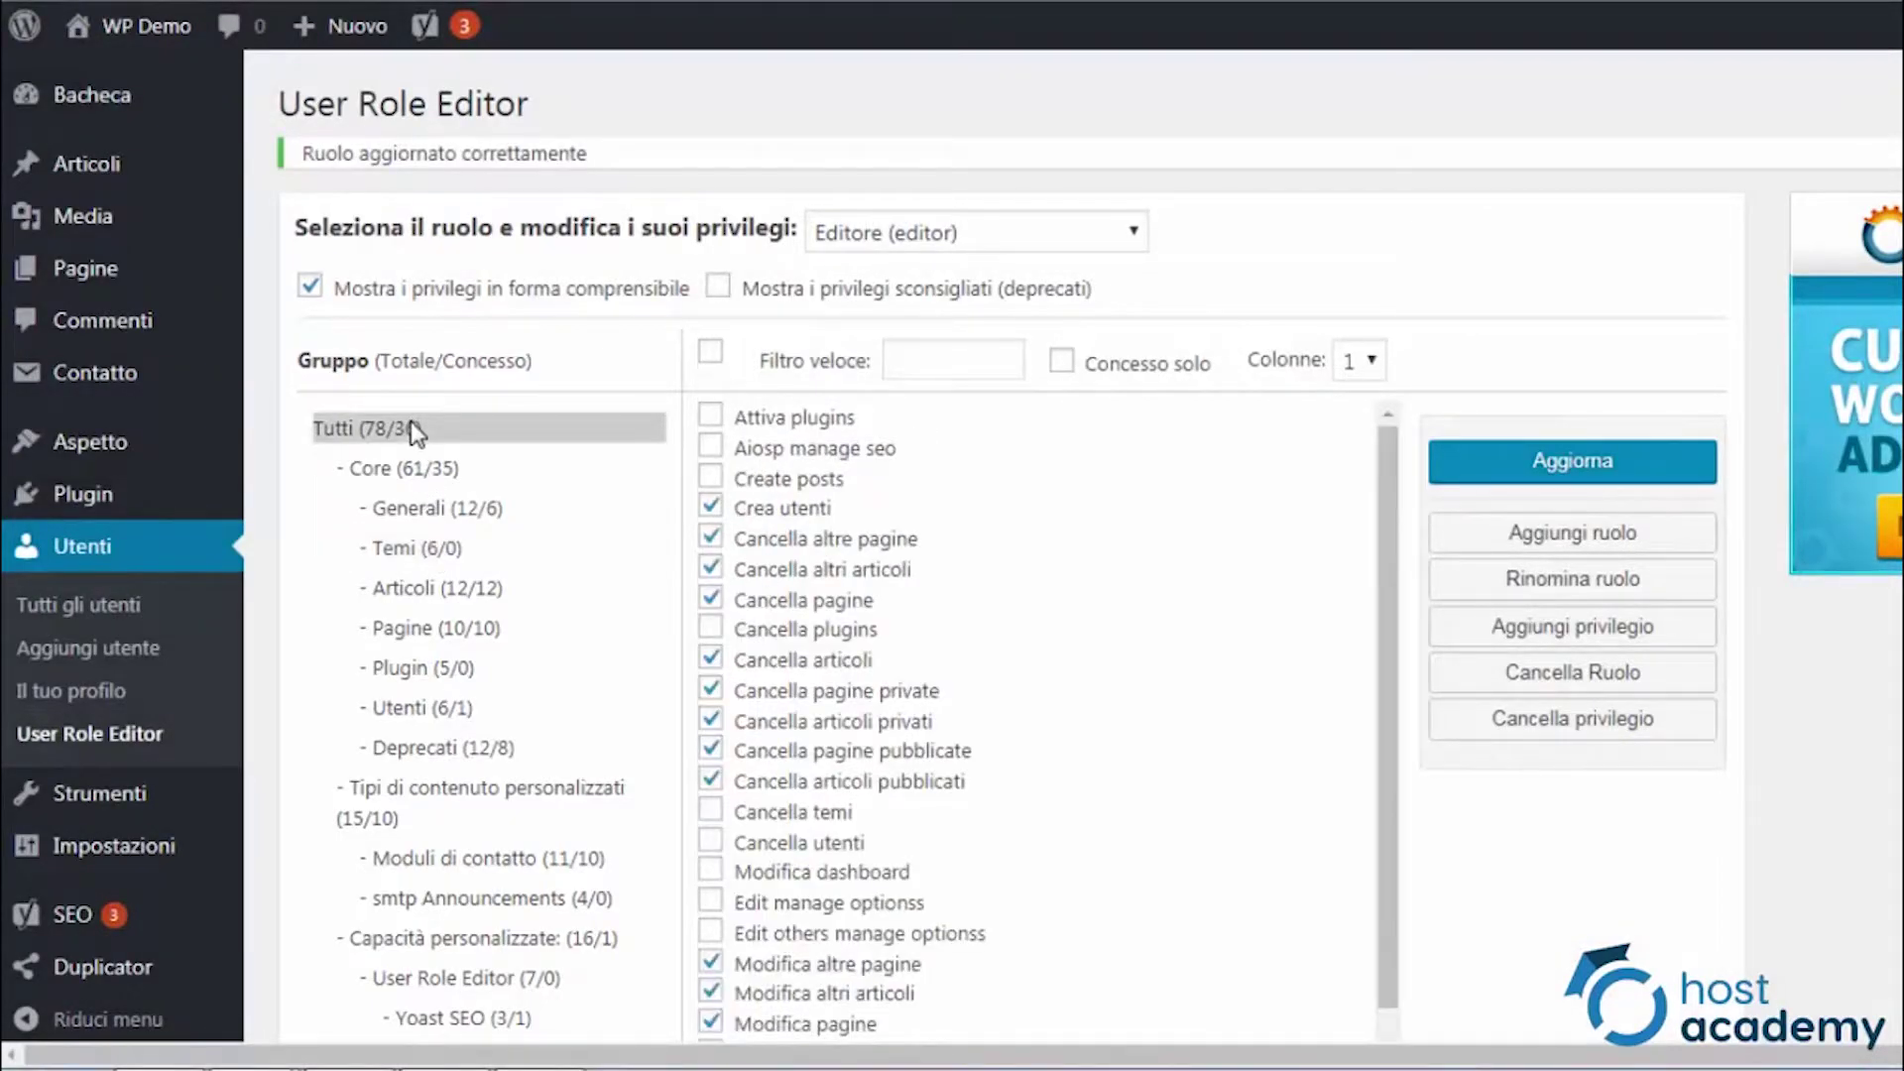
pyautogui.click(1062, 362)
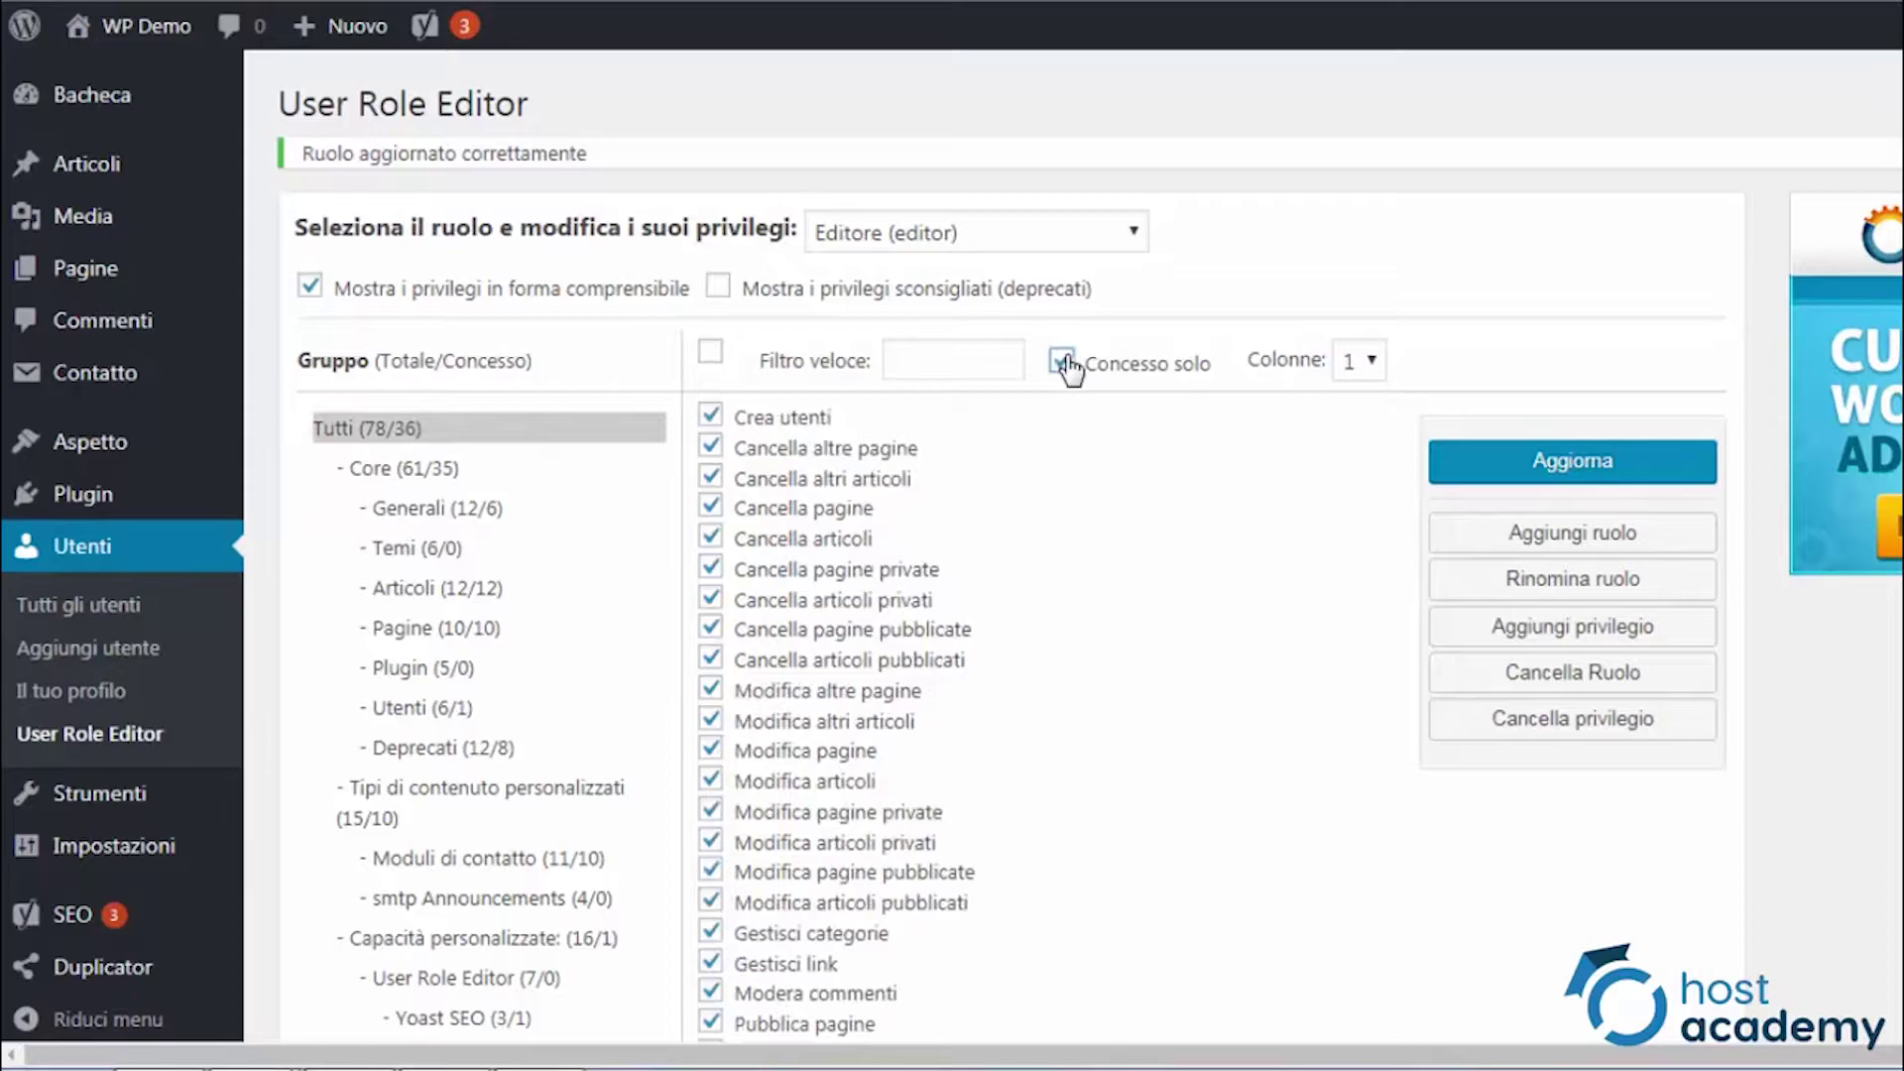
pyautogui.click(1065, 365)
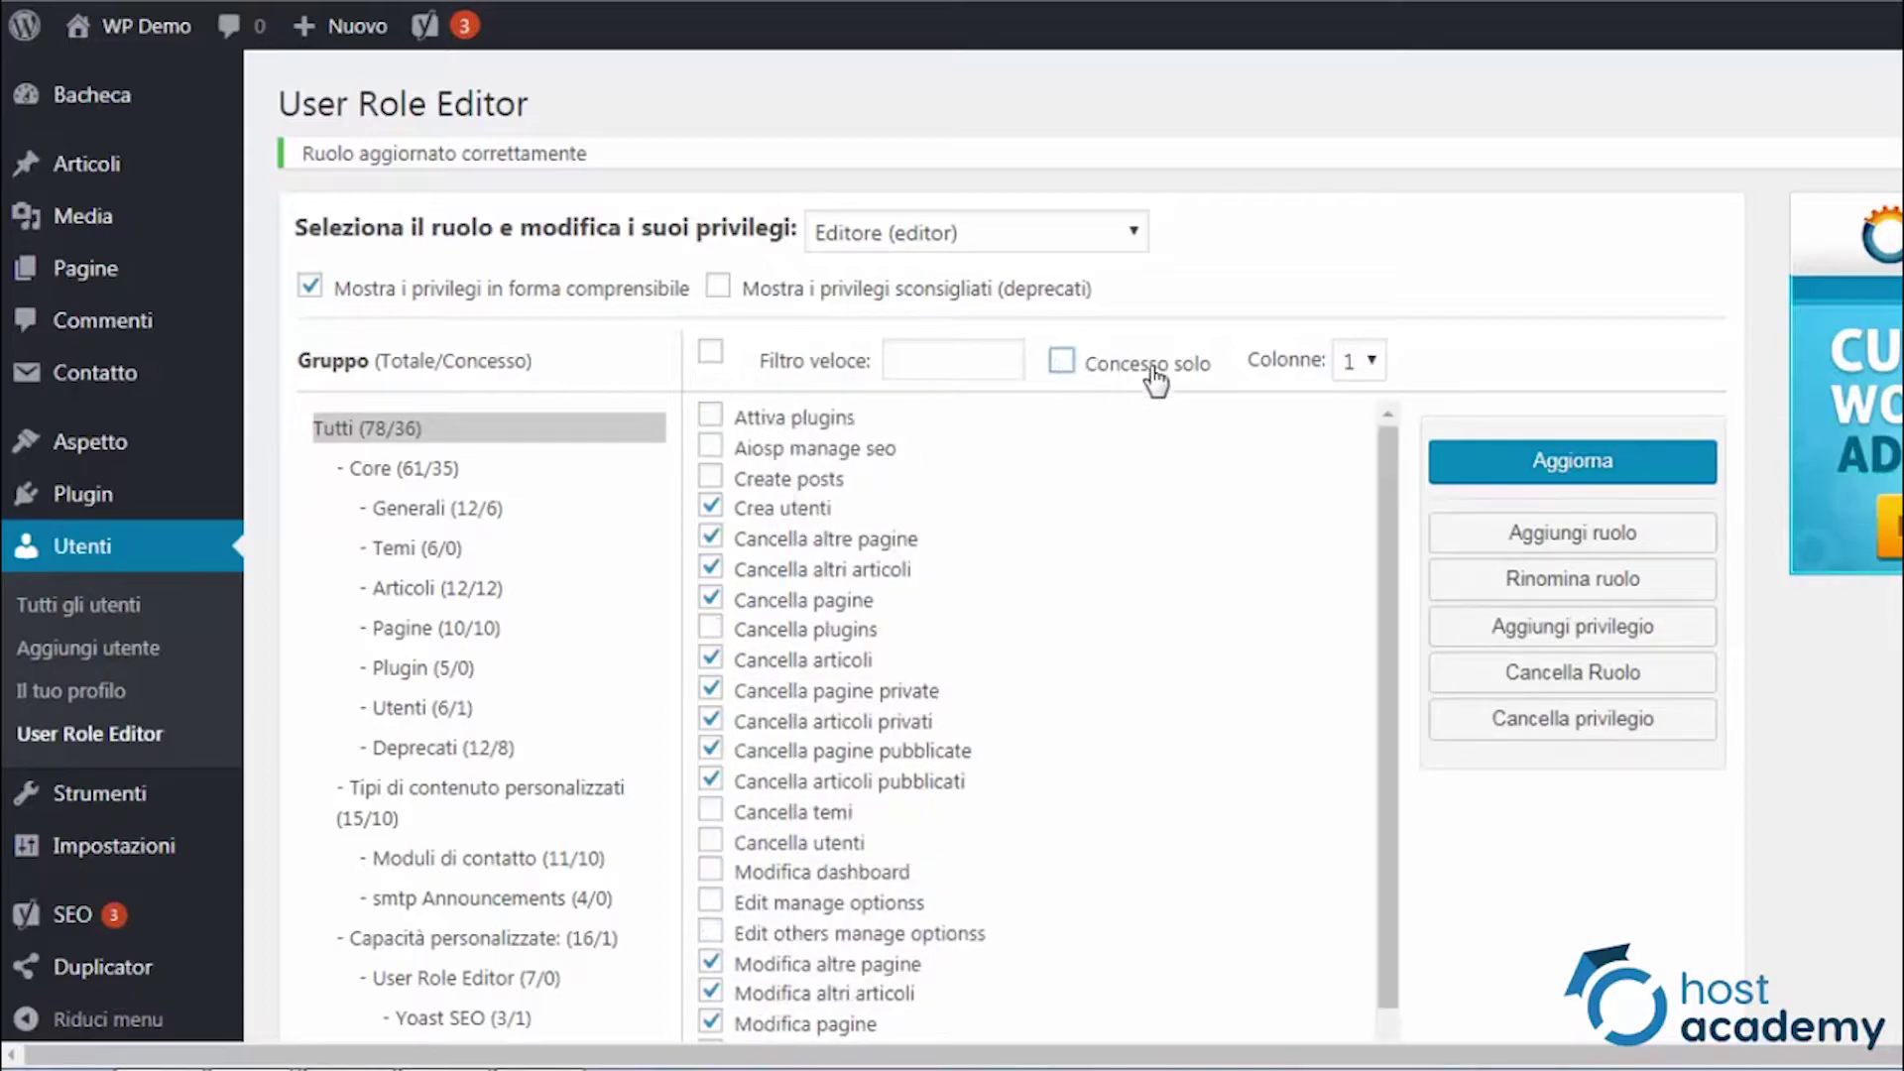
# Display the privileges in 3 columns and clear "Modifica pagine private" for the Editore role.
pyautogui.click(1361, 359)
pyautogui.click(1354, 460)
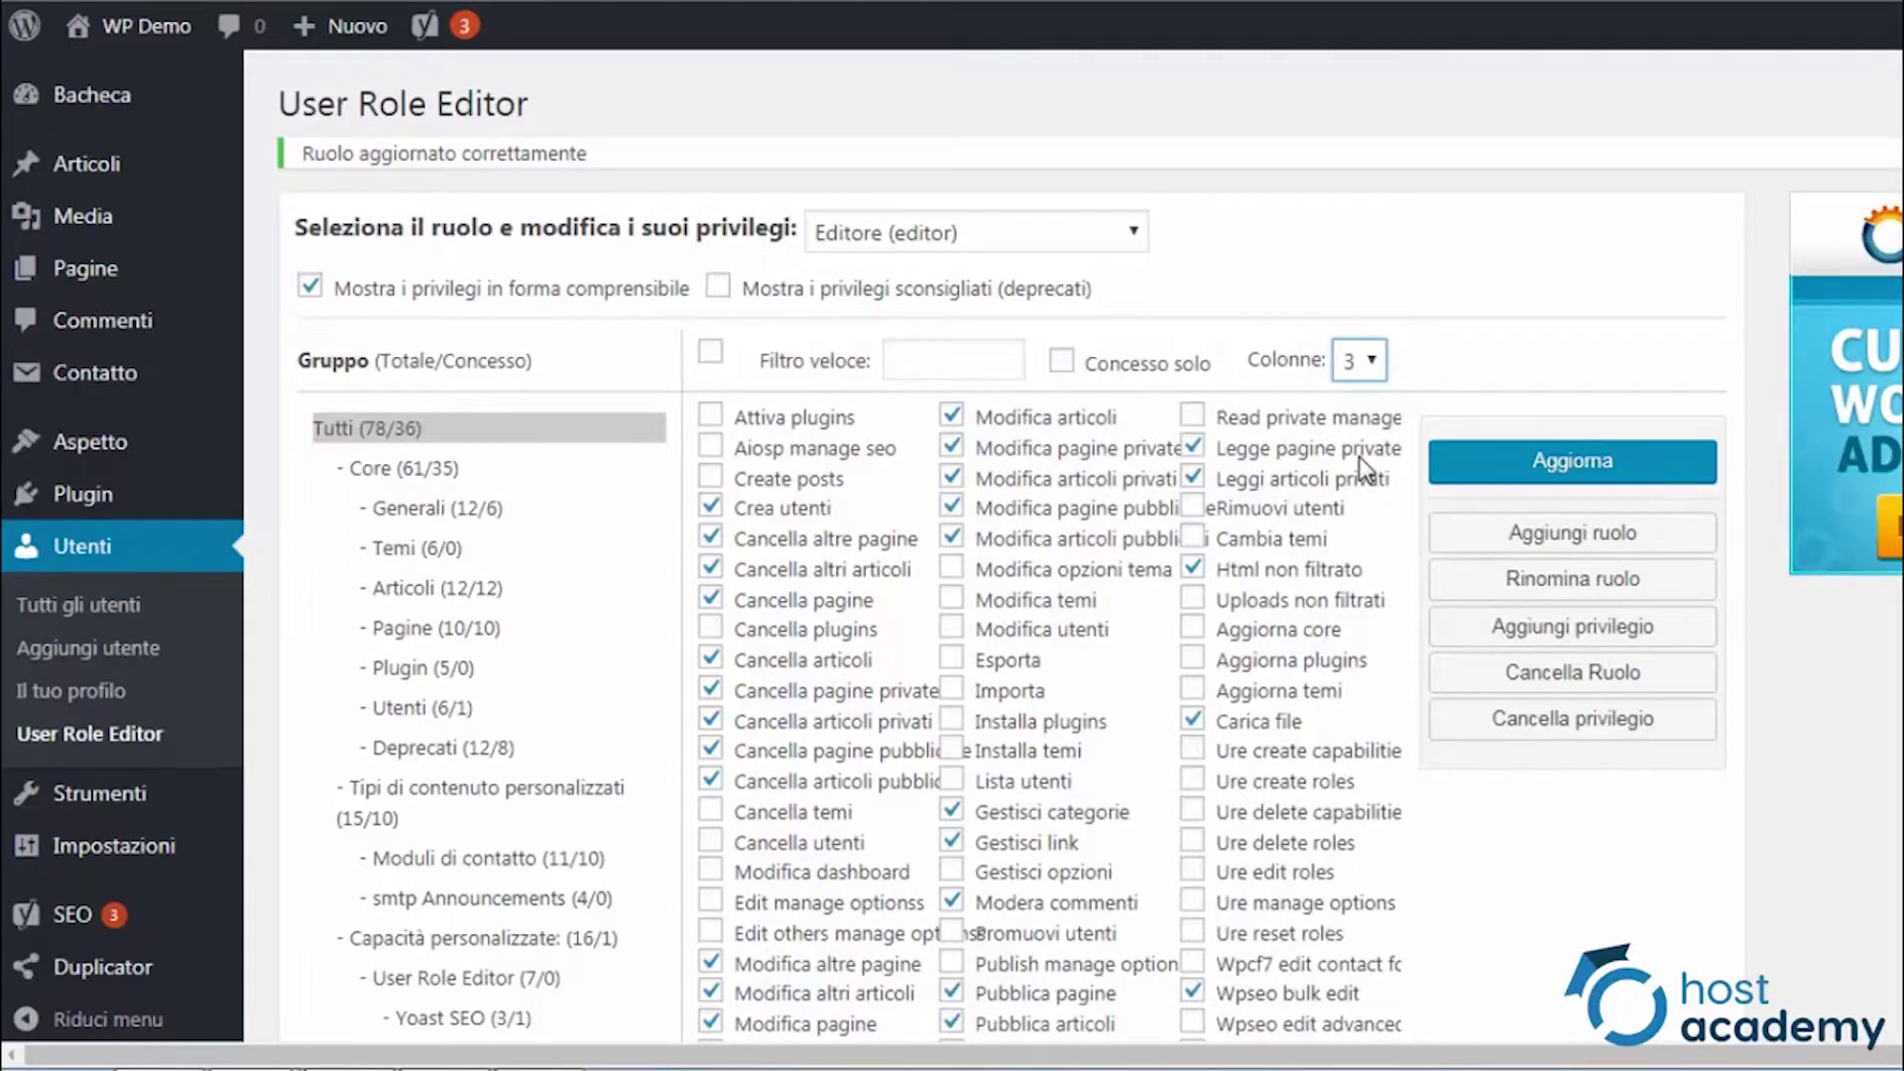
pyautogui.click(952, 446)
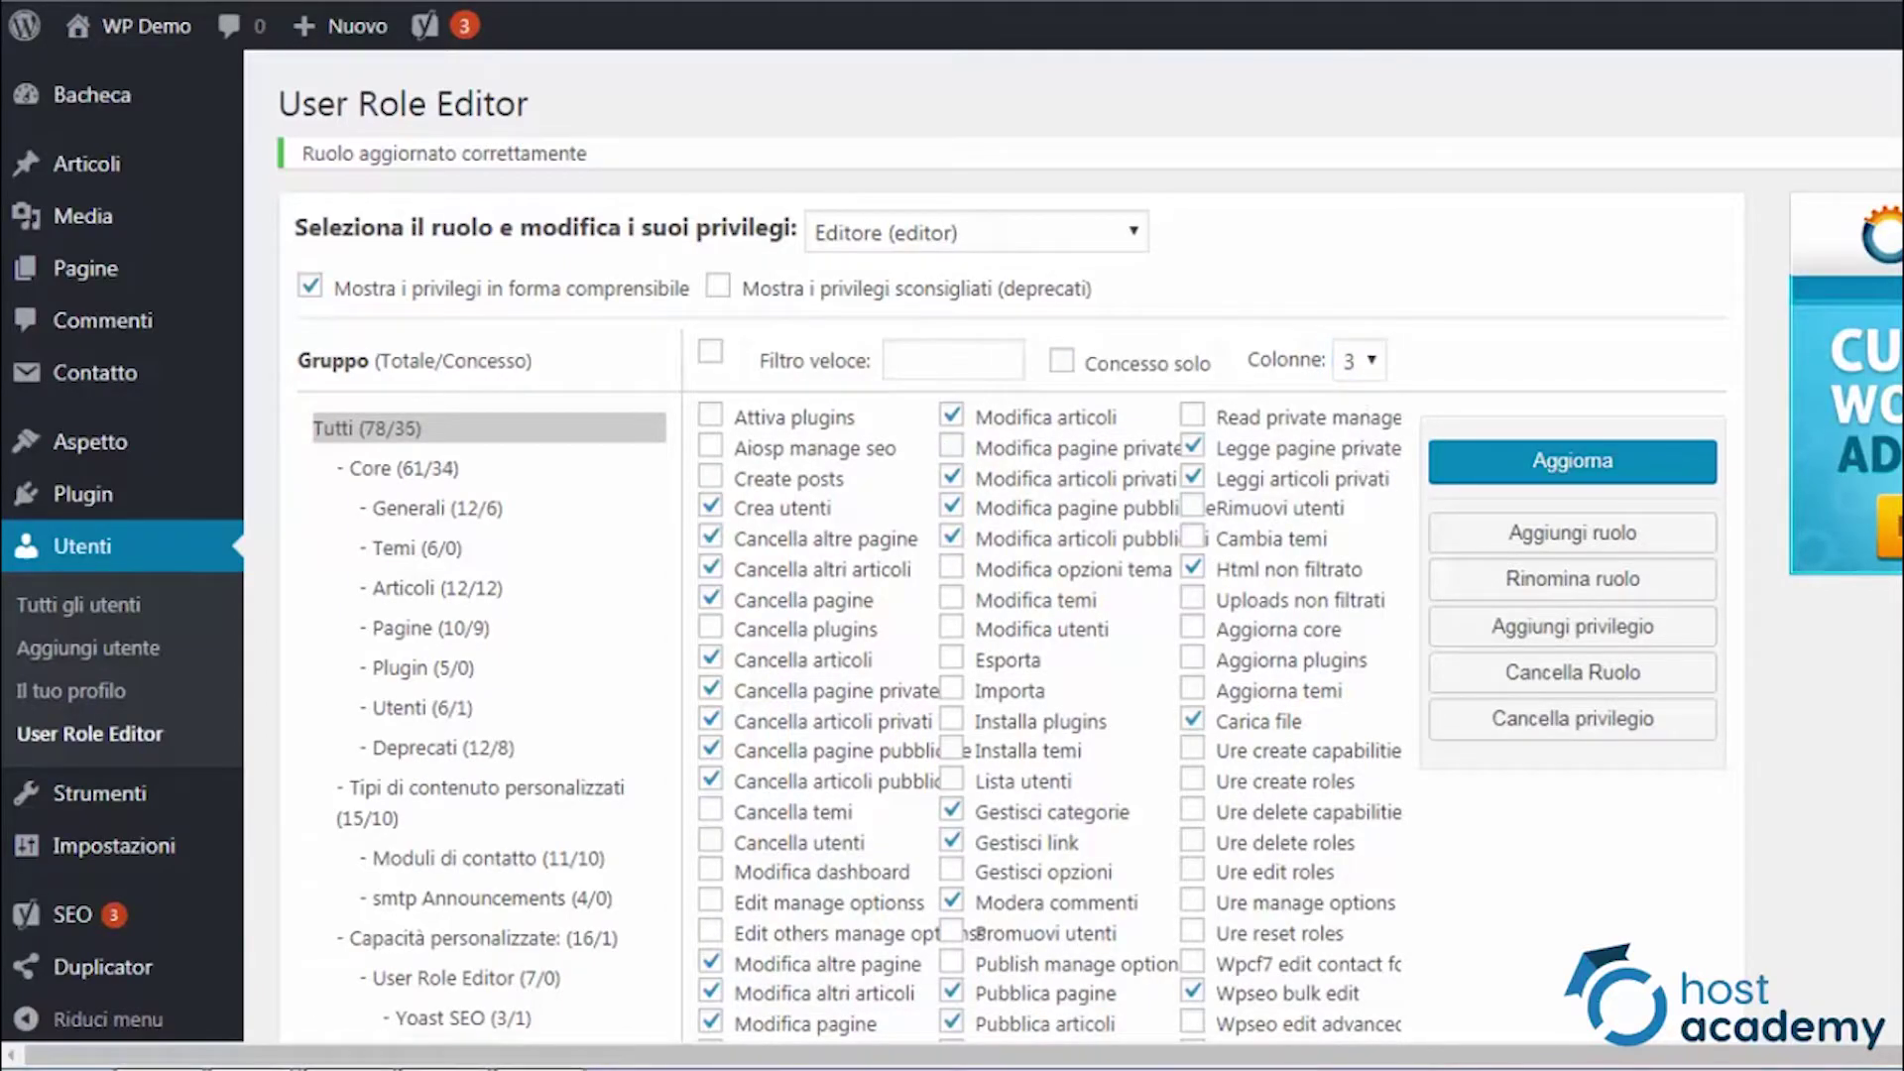
# Enable "Mostra il ruolo di amministratore in User Role Editor" in the plugin's general options and save.
pyautogui.moveTo(110, 845)
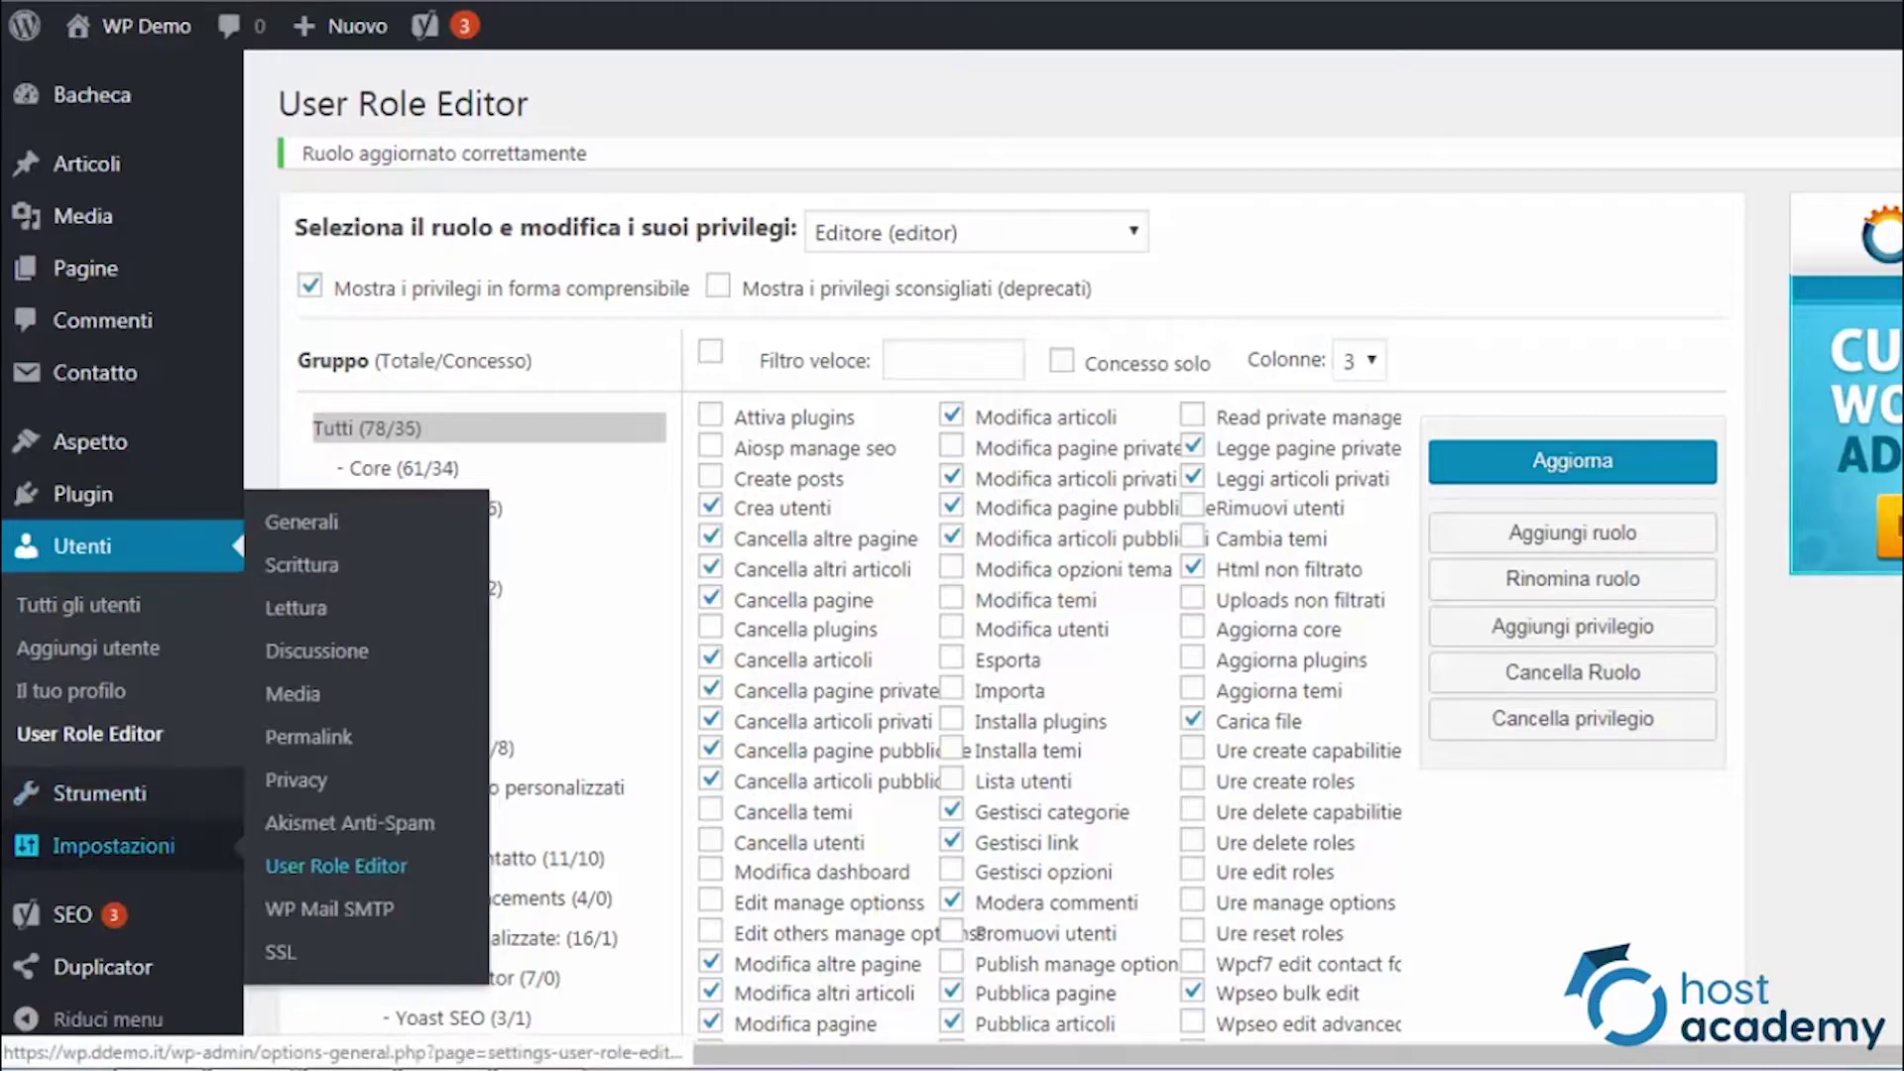
pyautogui.click(335, 866)
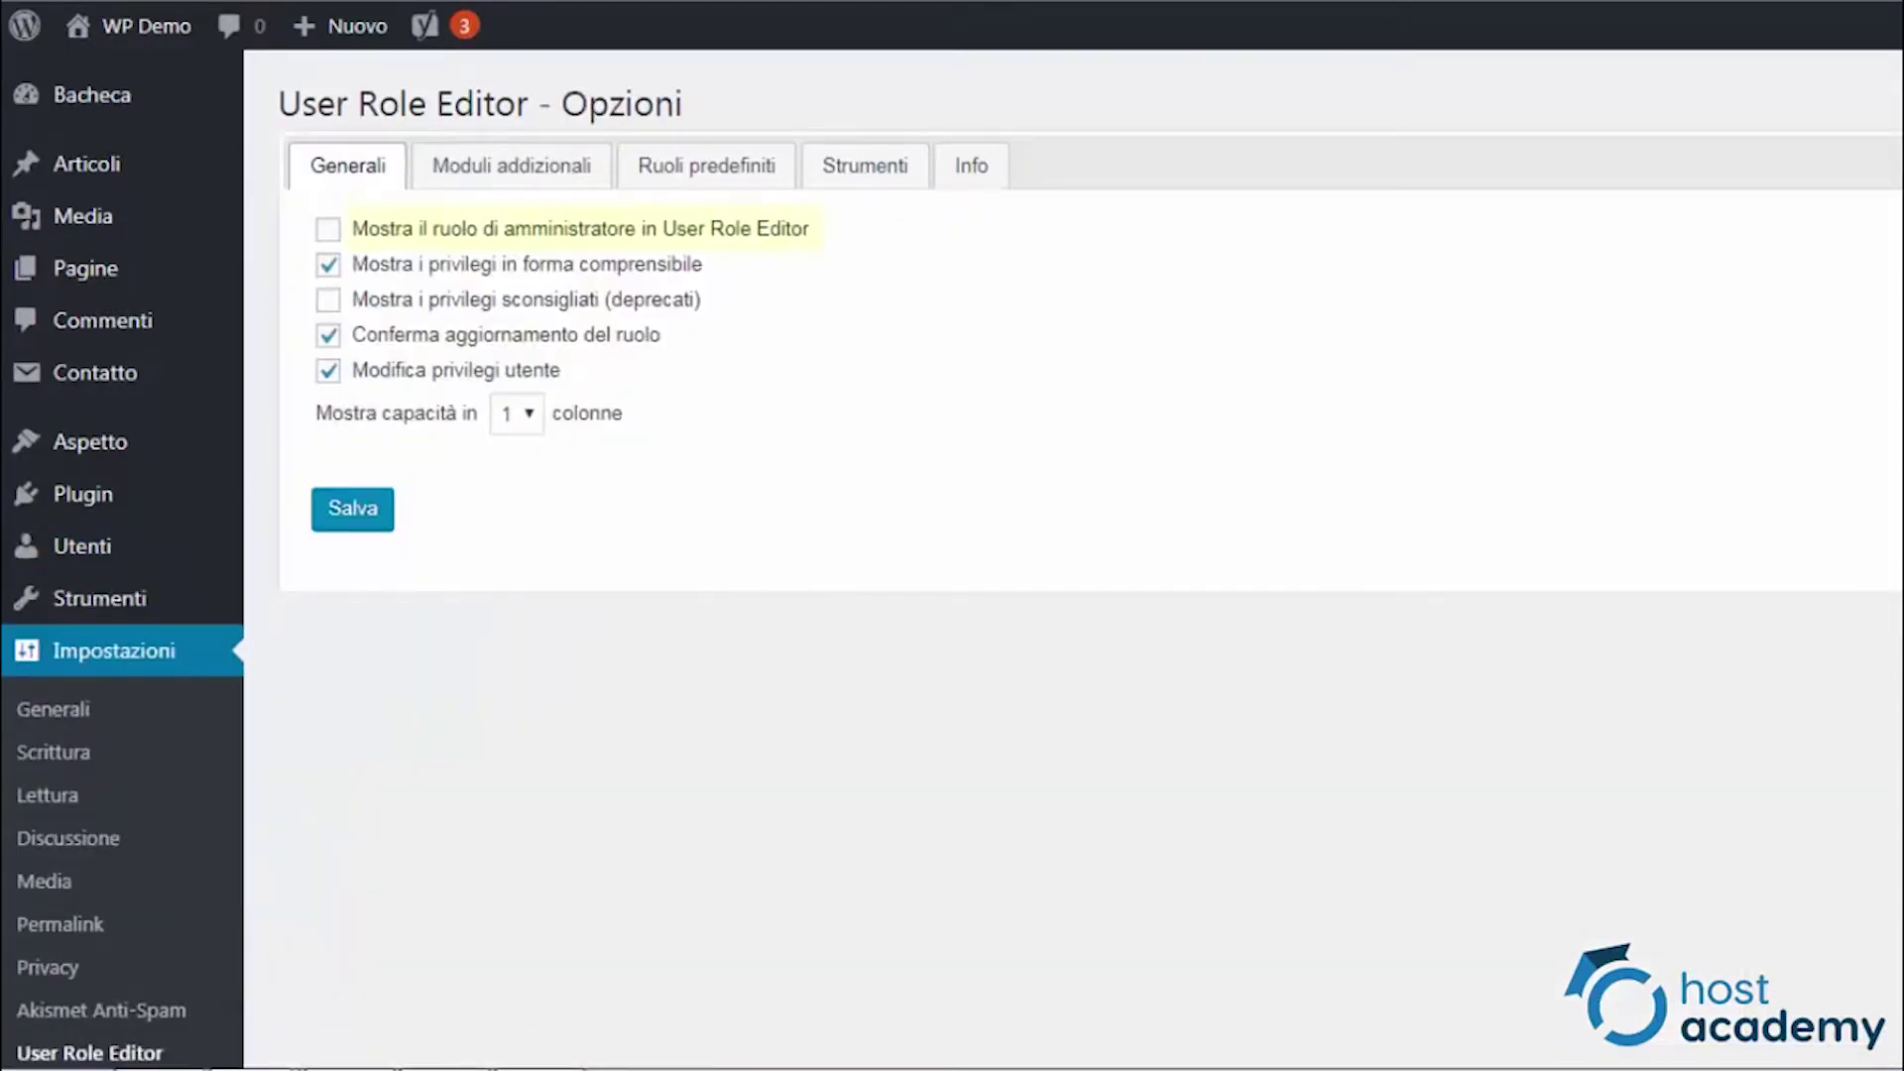
pyautogui.click(328, 229)
pyautogui.click(352, 509)
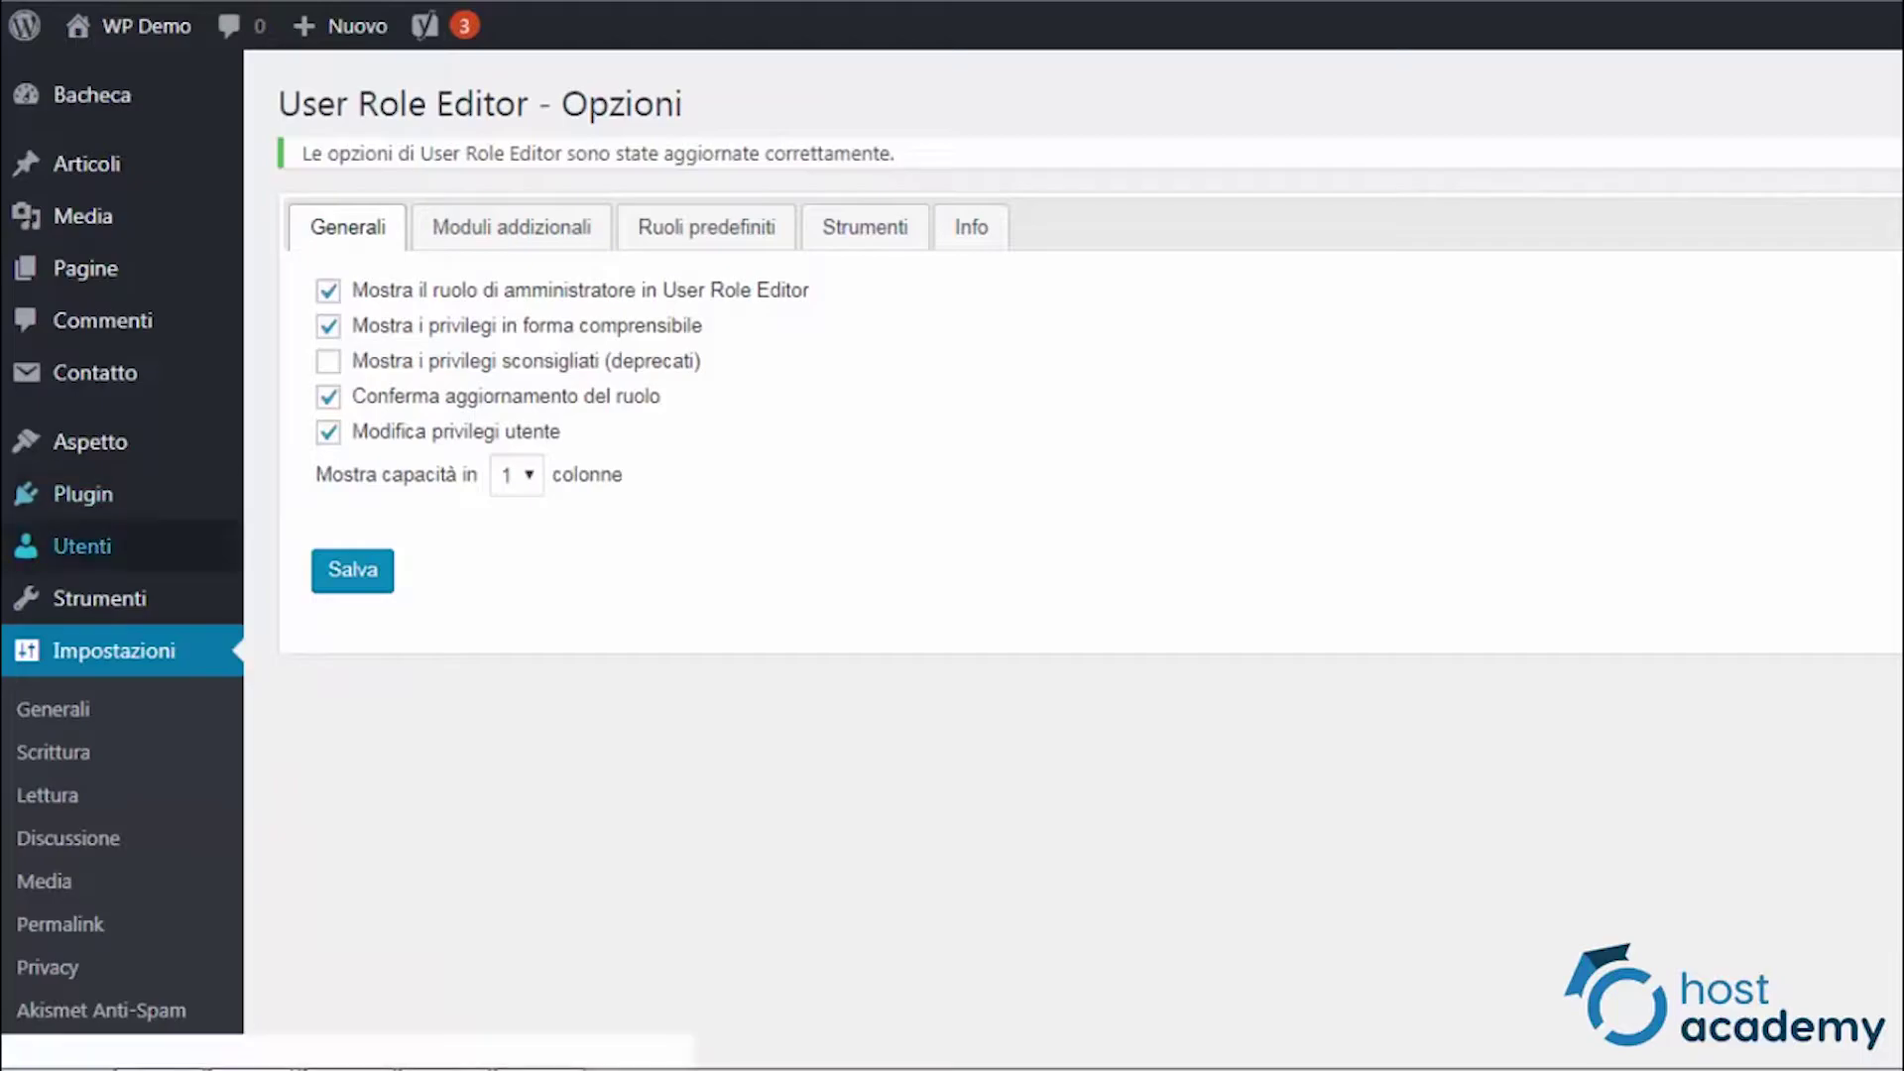
# Return to the role editing page and display the privileges of the Amministratore (administrator) role.
pyautogui.moveTo(83, 546)
pyautogui.click(336, 680)
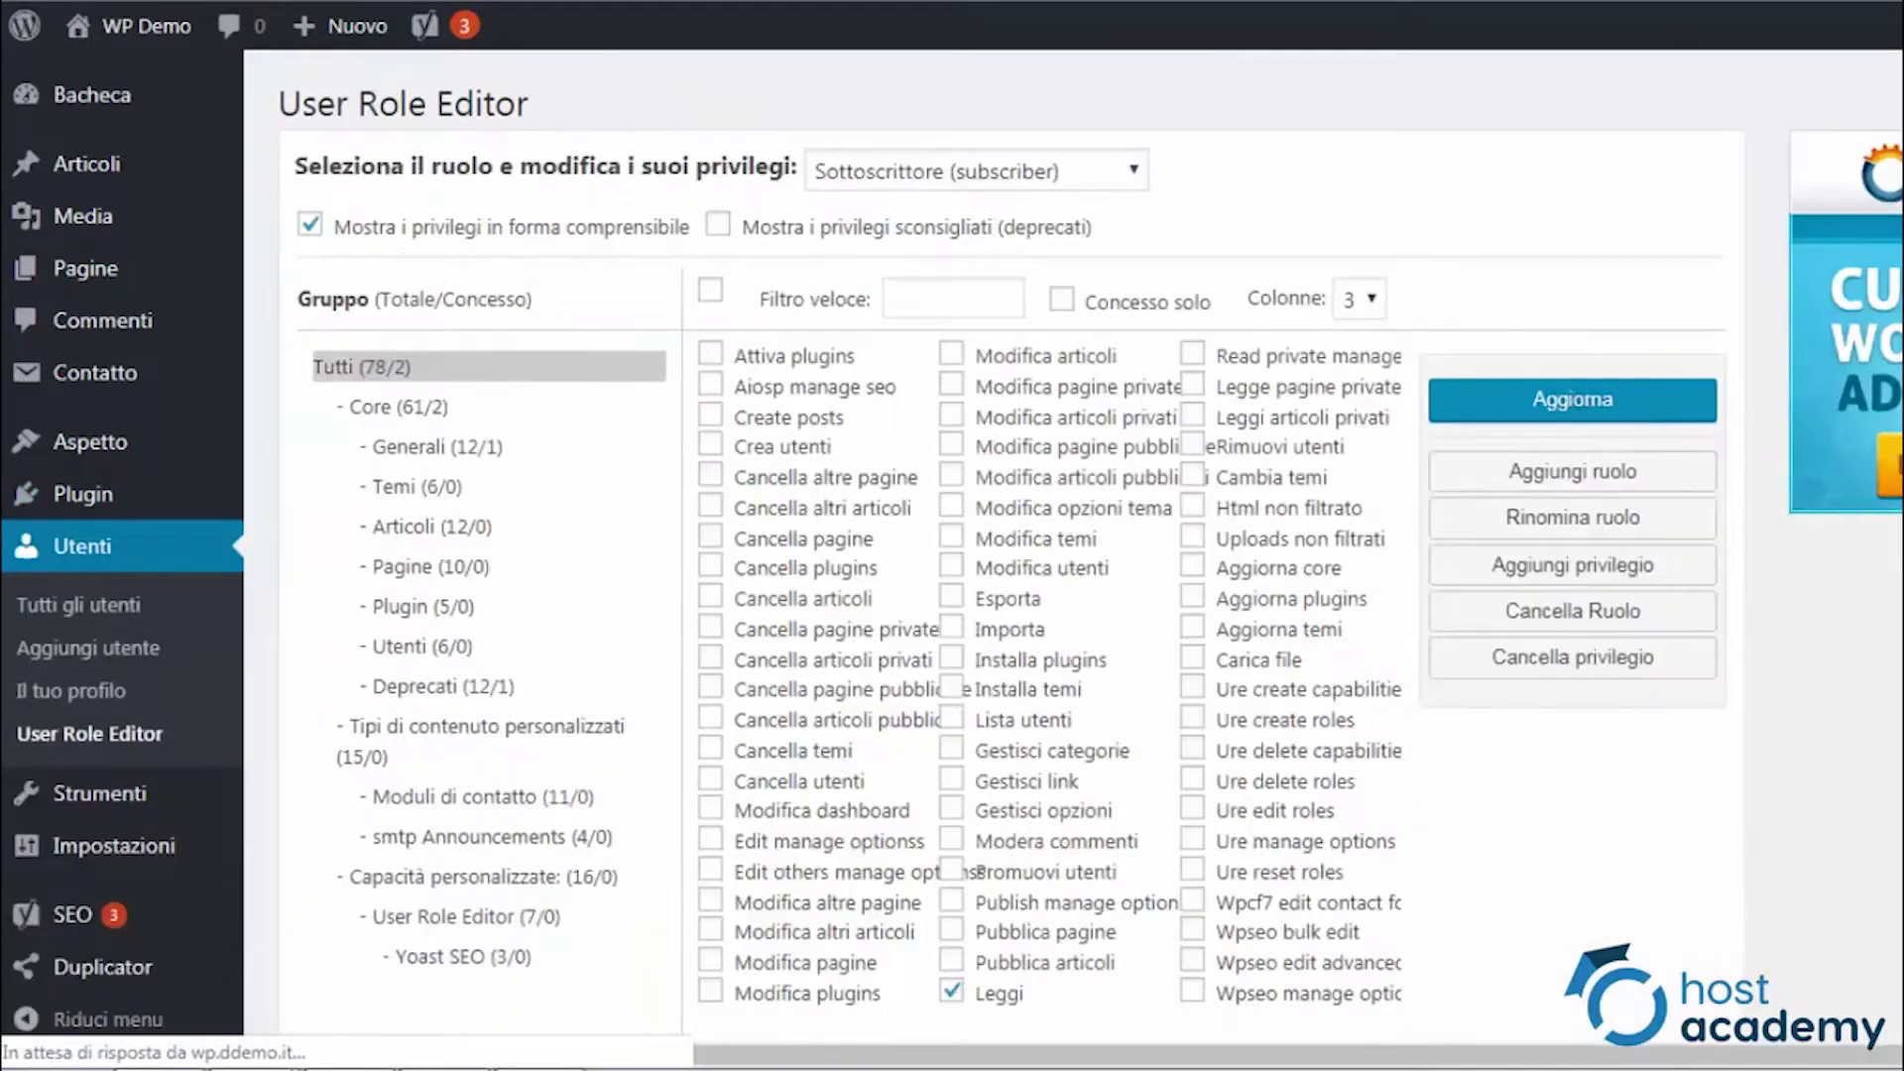
pyautogui.click(977, 170)
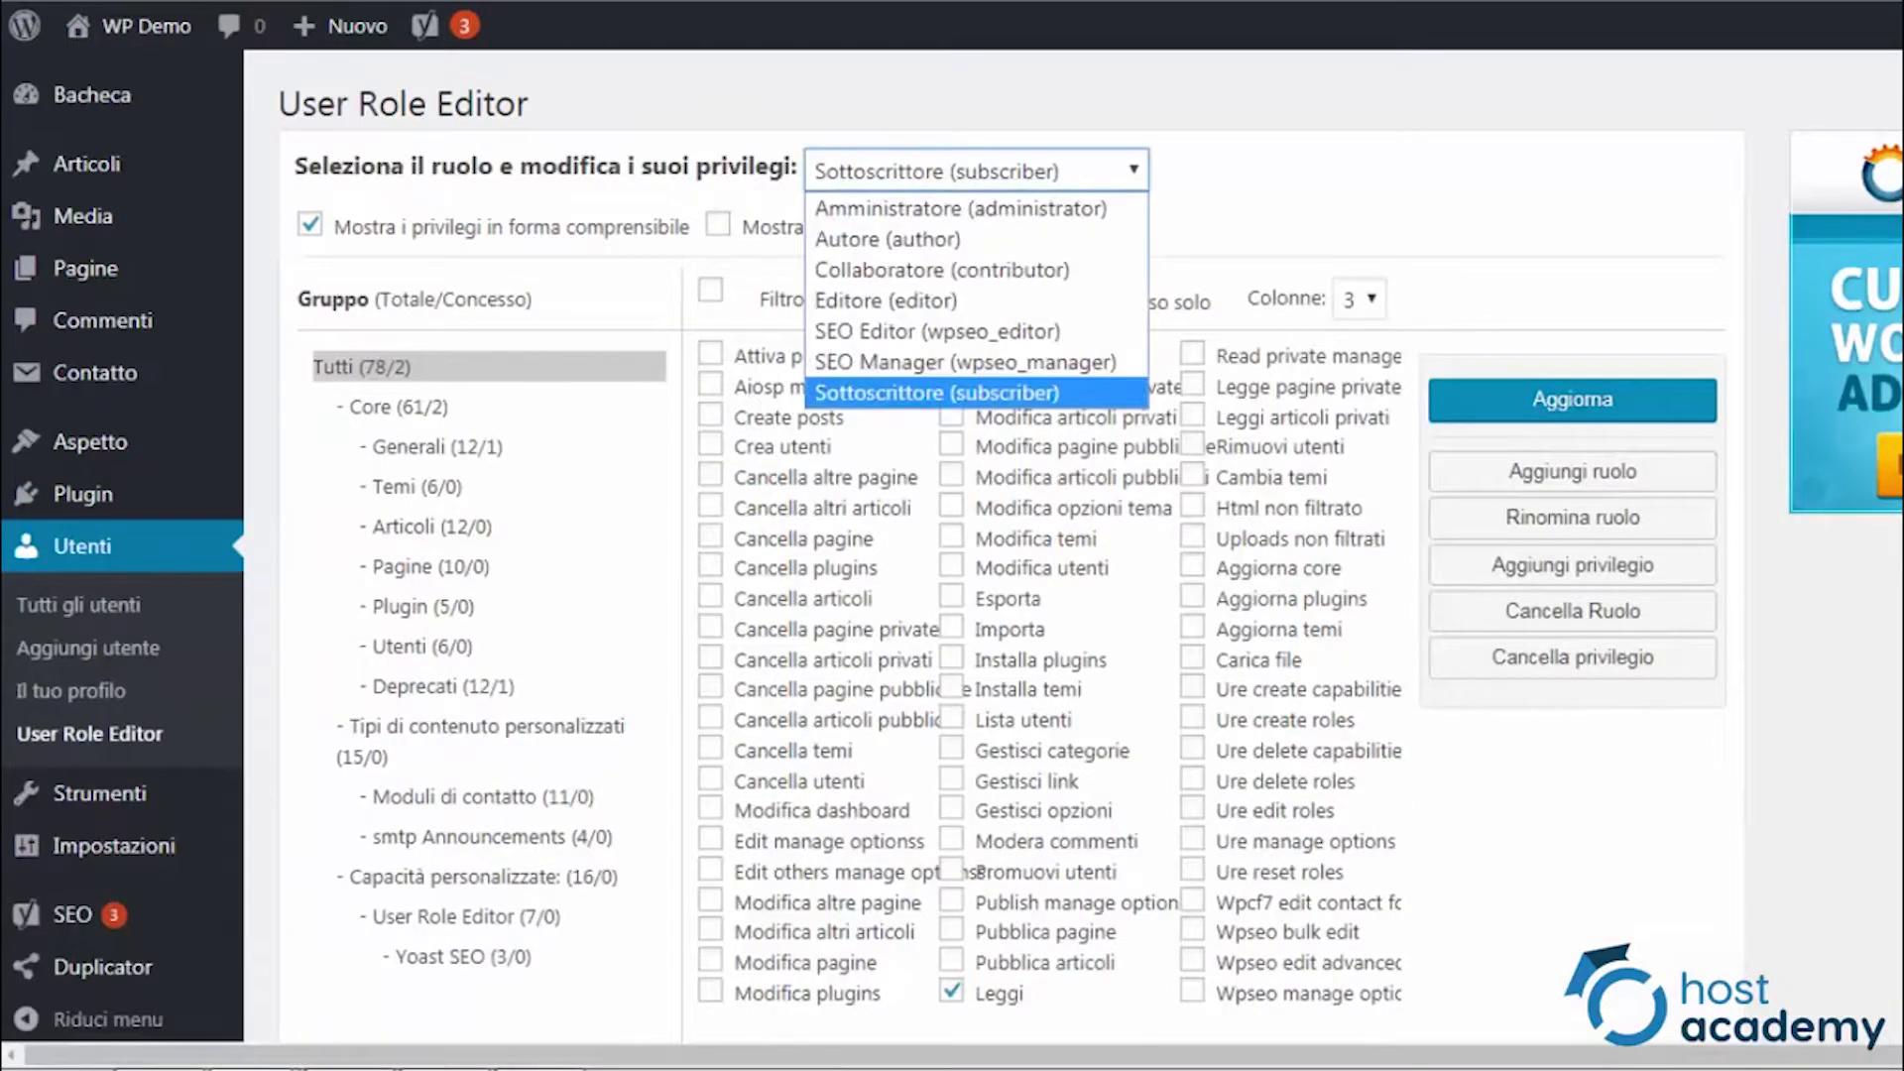
pyautogui.click(942, 209)
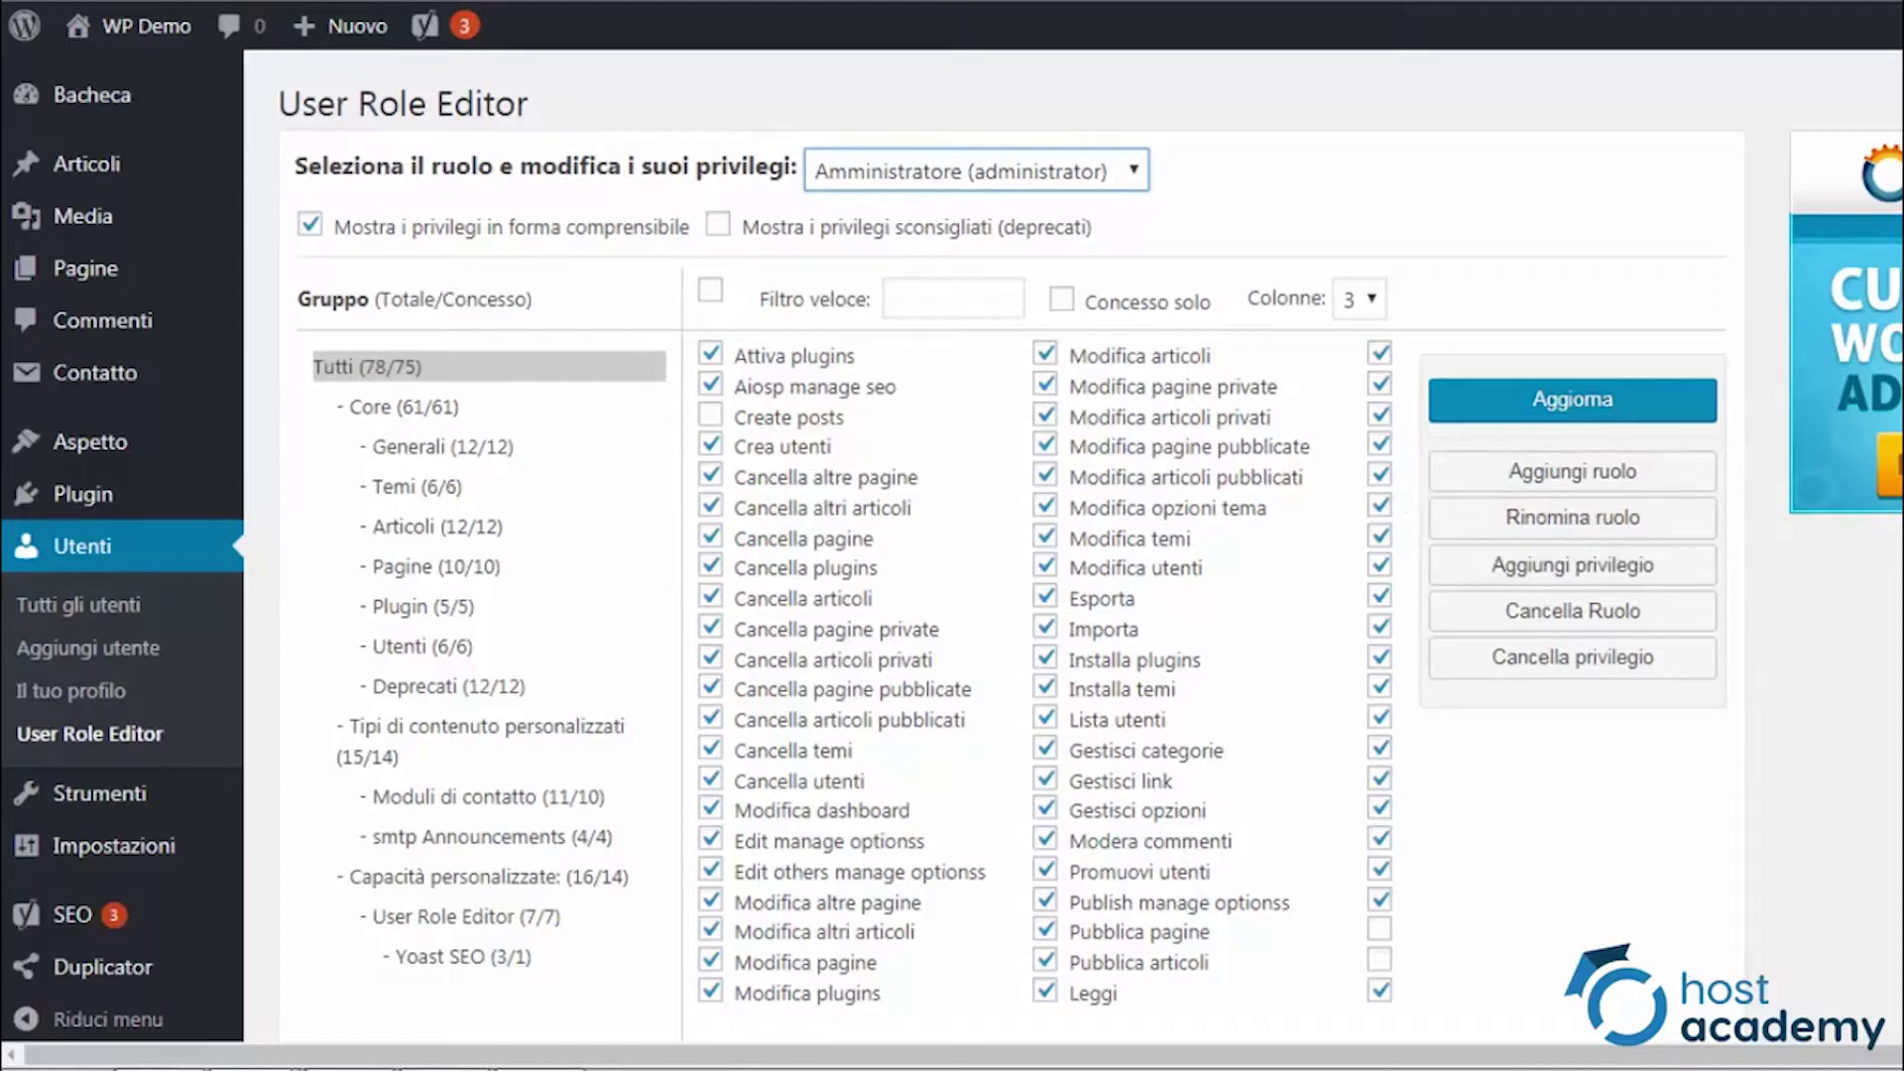
# Add a new role with ID and display name "ViceAdmin", copied from Amministratore (administrator).
pyautogui.click(1573, 471)
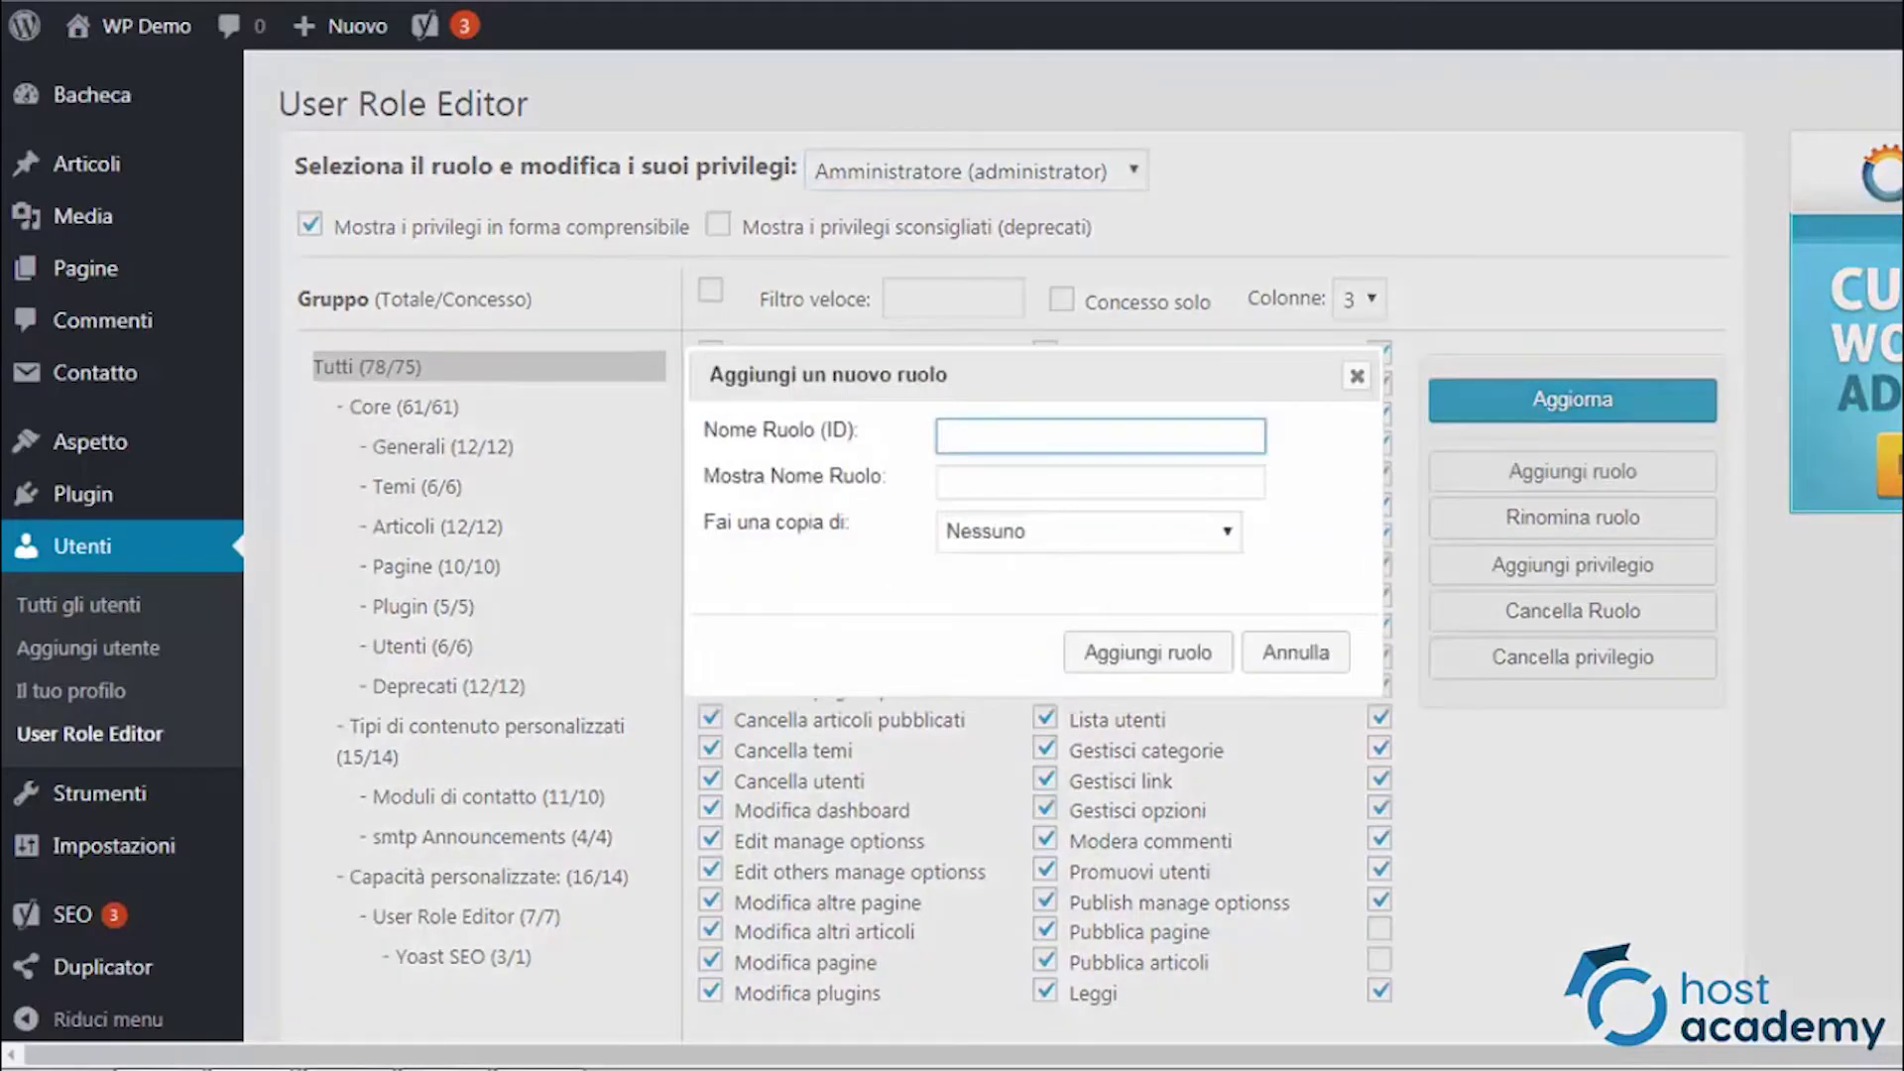
pyautogui.write('ViceAdmin')
pyautogui.press('Tab')
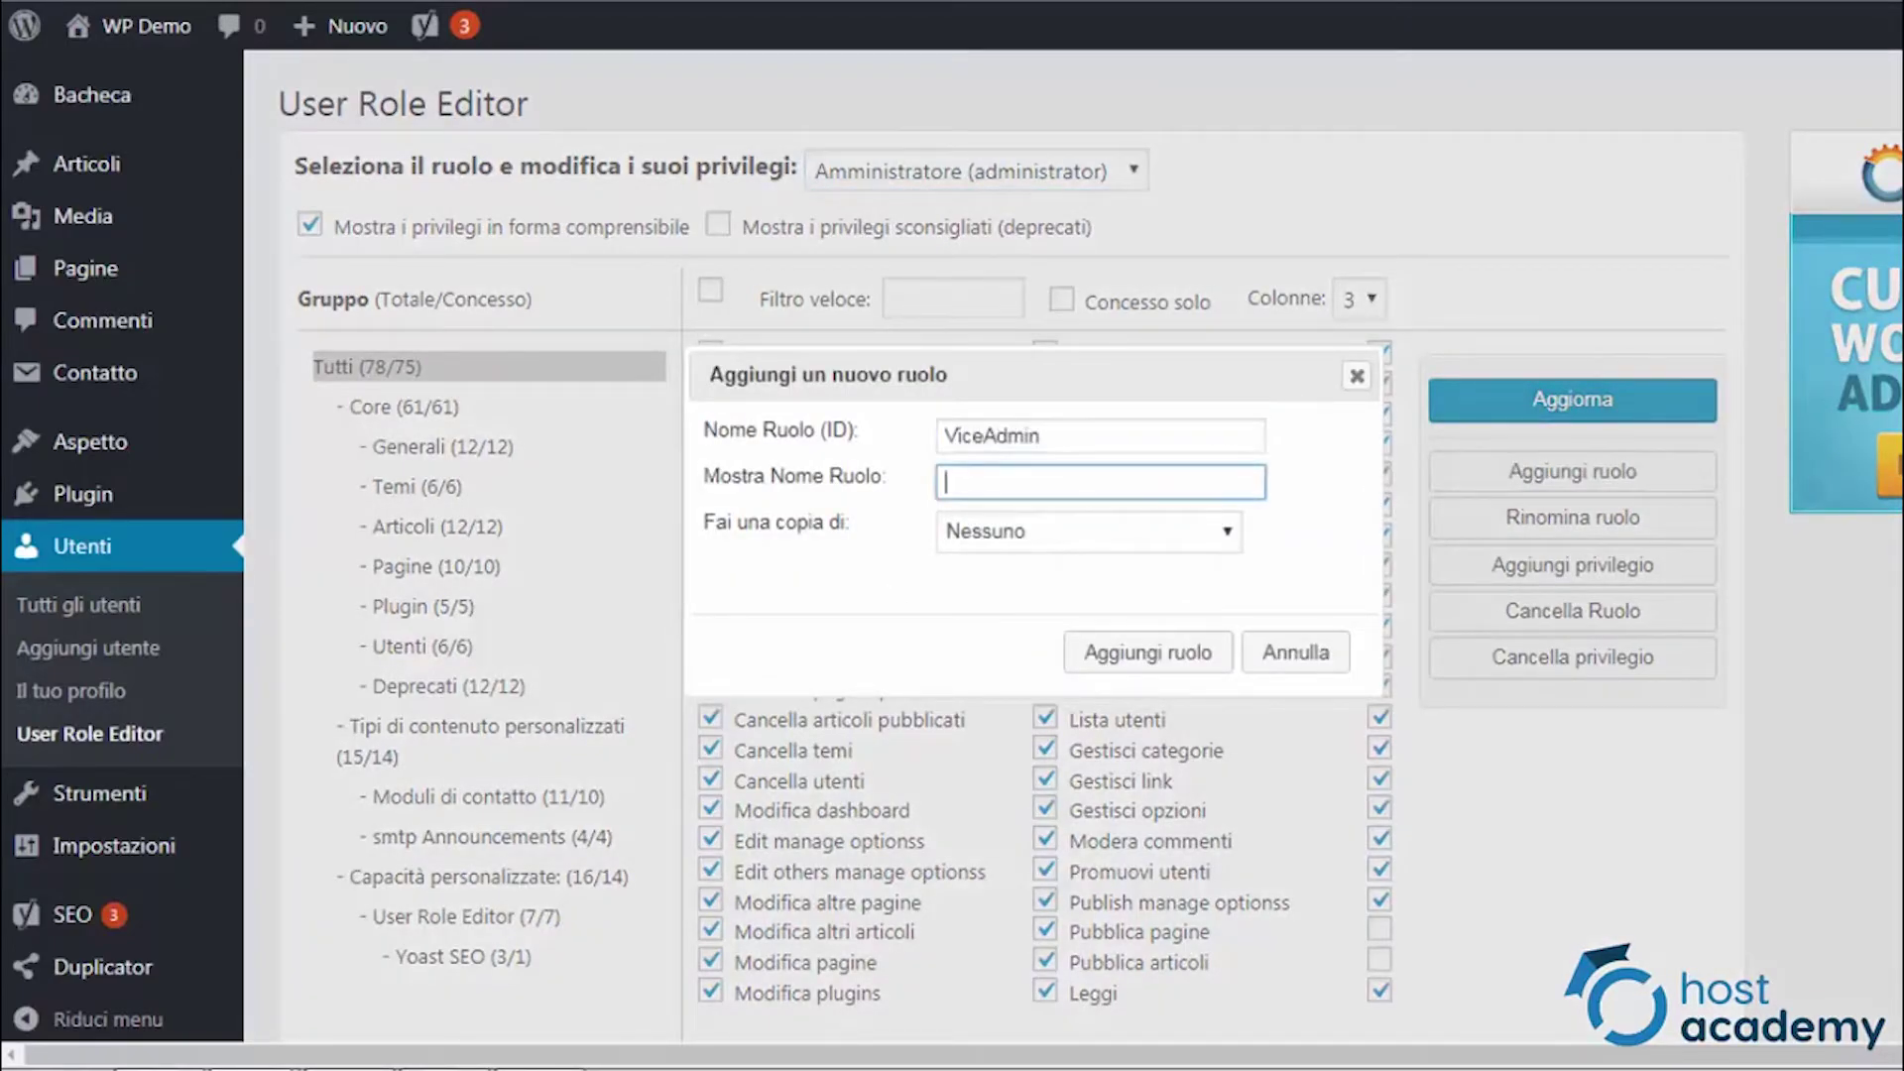
pyautogui.write('ViceAdmin')
pyautogui.click(1089, 530)
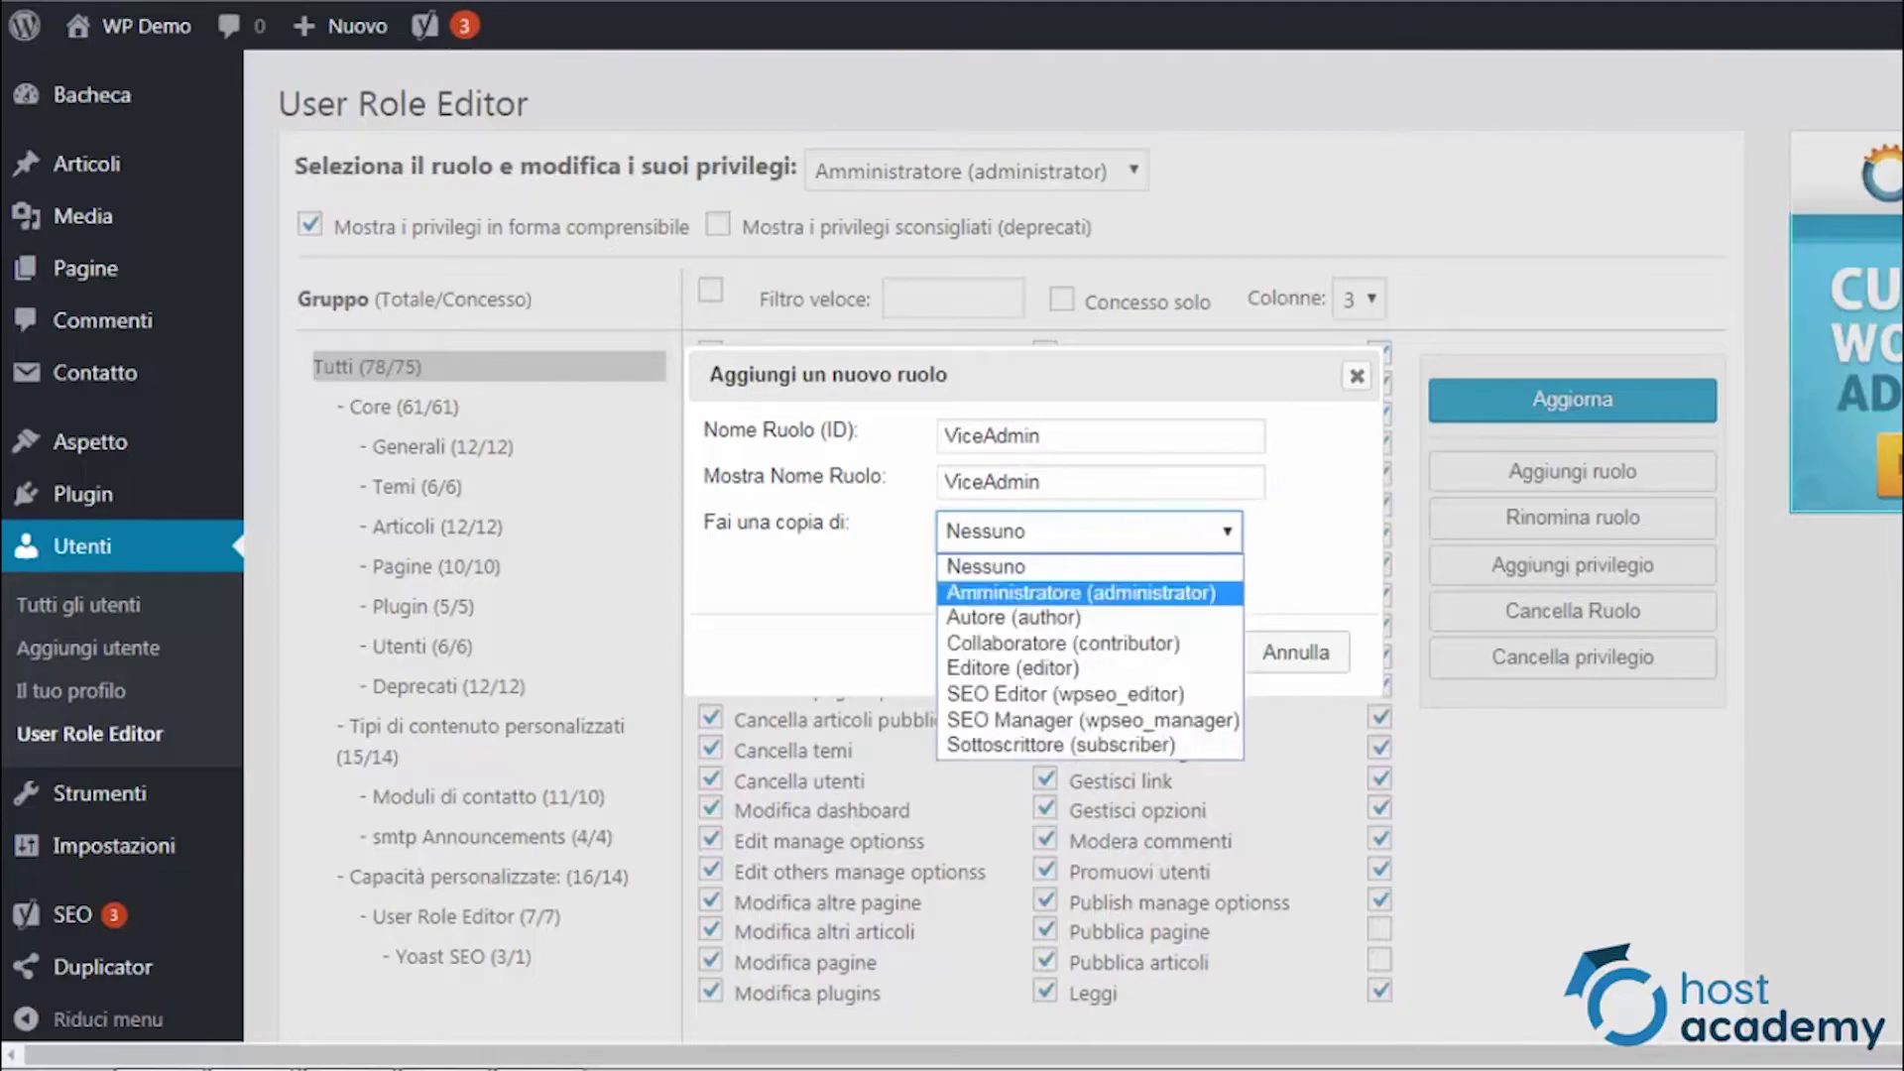
pyautogui.click(1081, 592)
pyautogui.click(1160, 651)
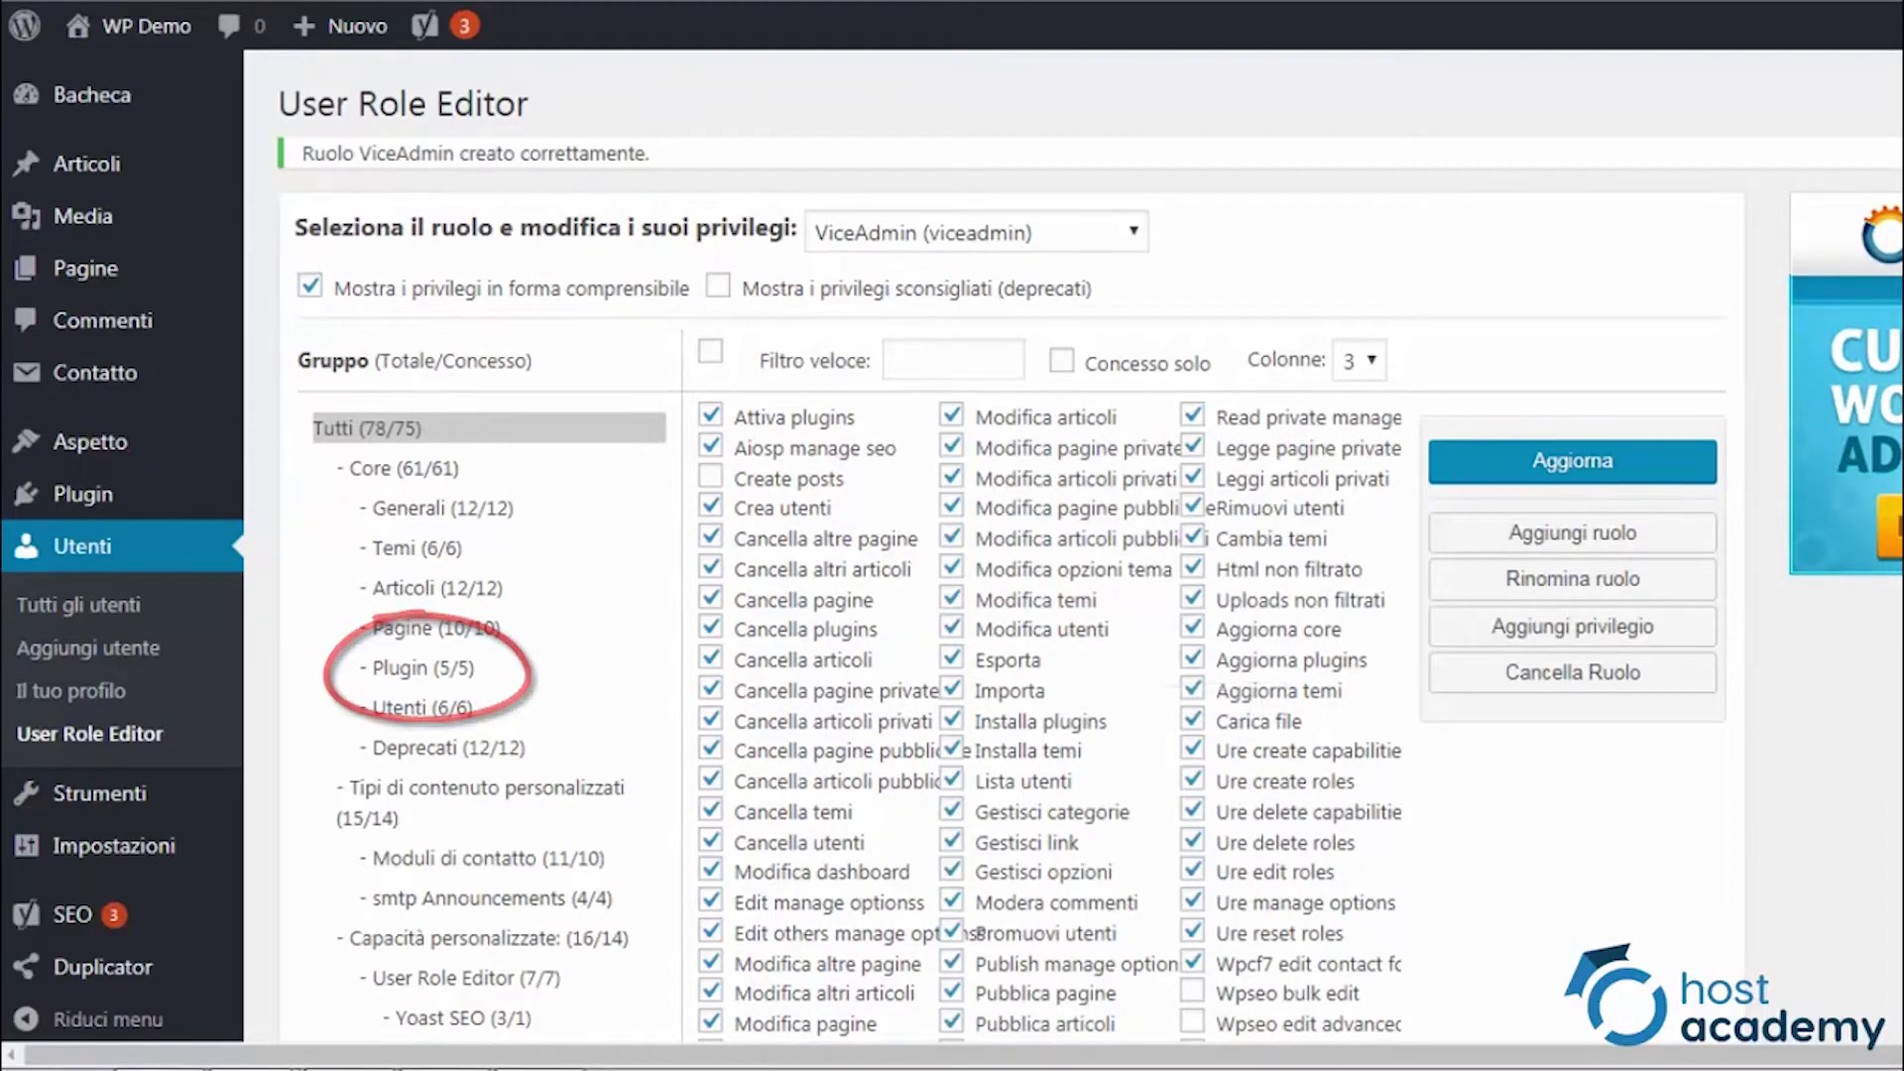
# Revoke all privileges in the Plugin group for the ViceAdmin role and save the role update.
pyautogui.click(422, 668)
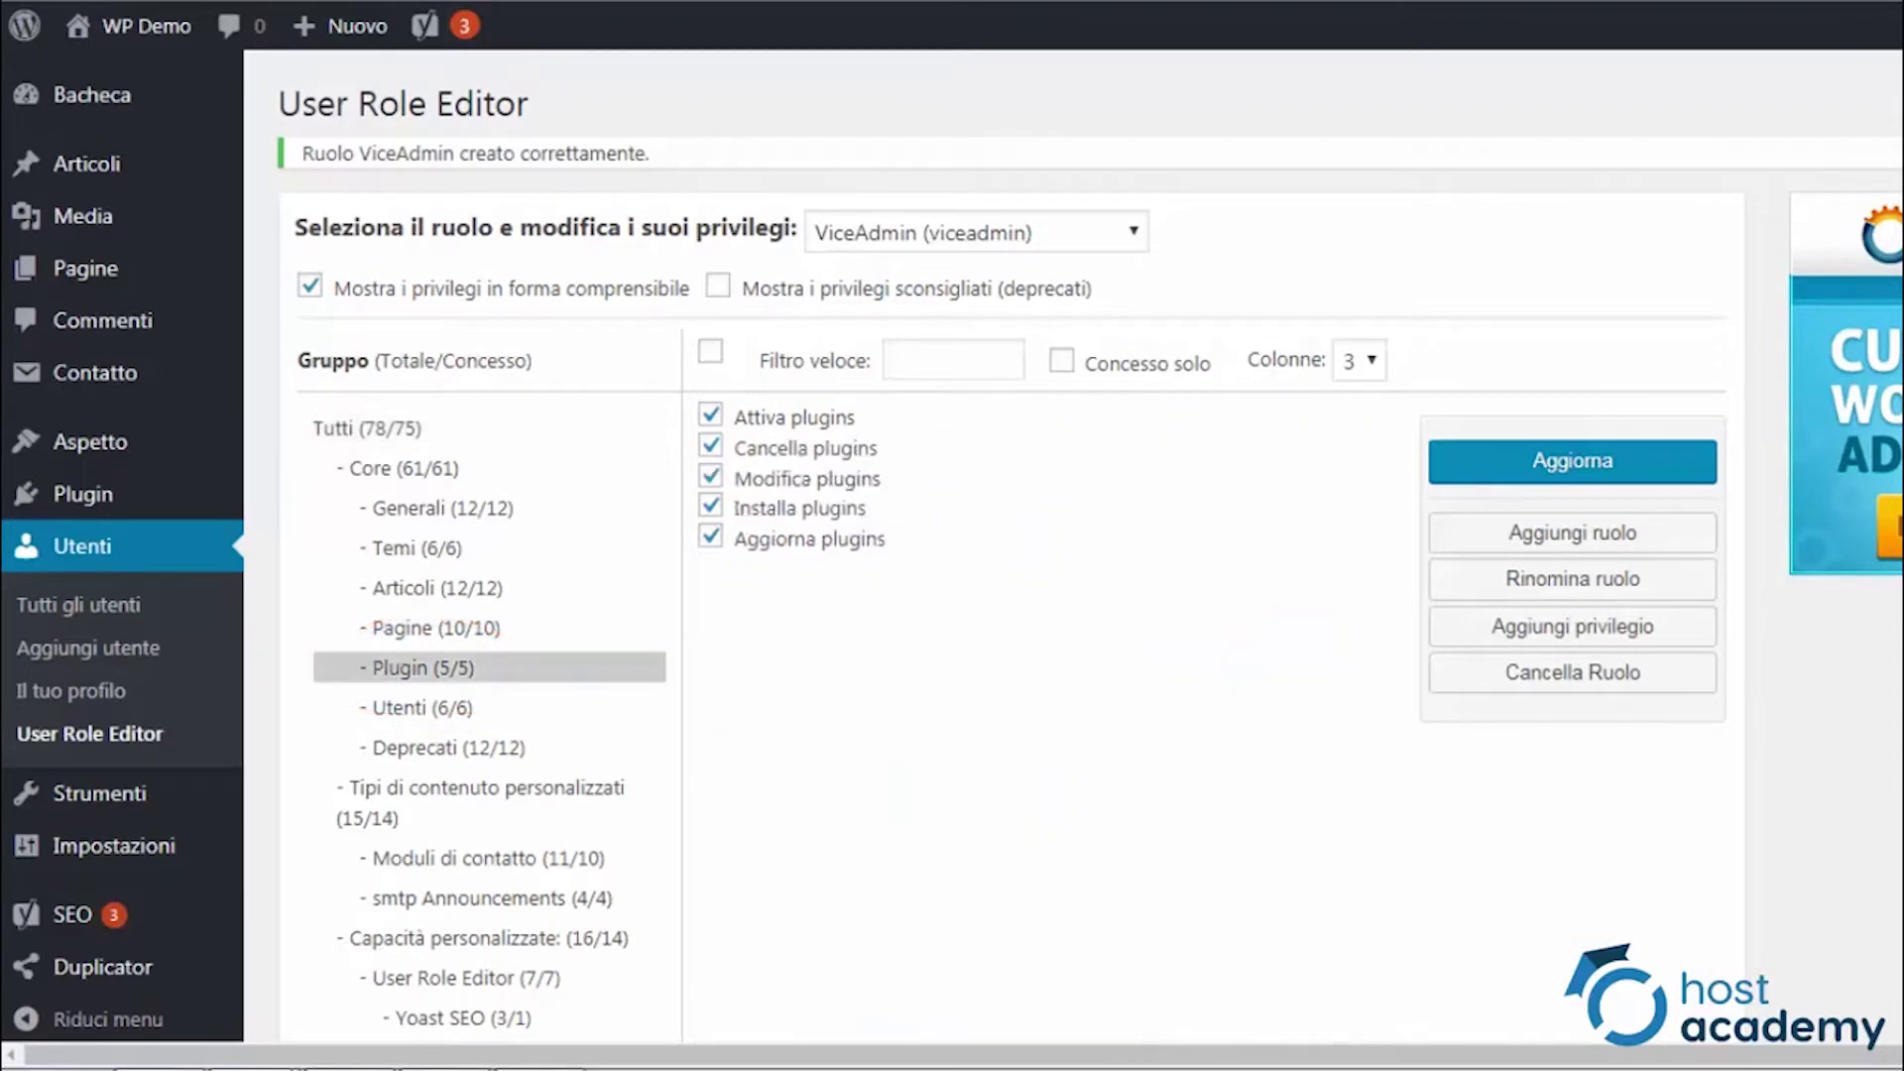
pyautogui.click(710, 351)
pyautogui.click(1572, 462)
pyautogui.press('Tab')
pyautogui.press('Return')
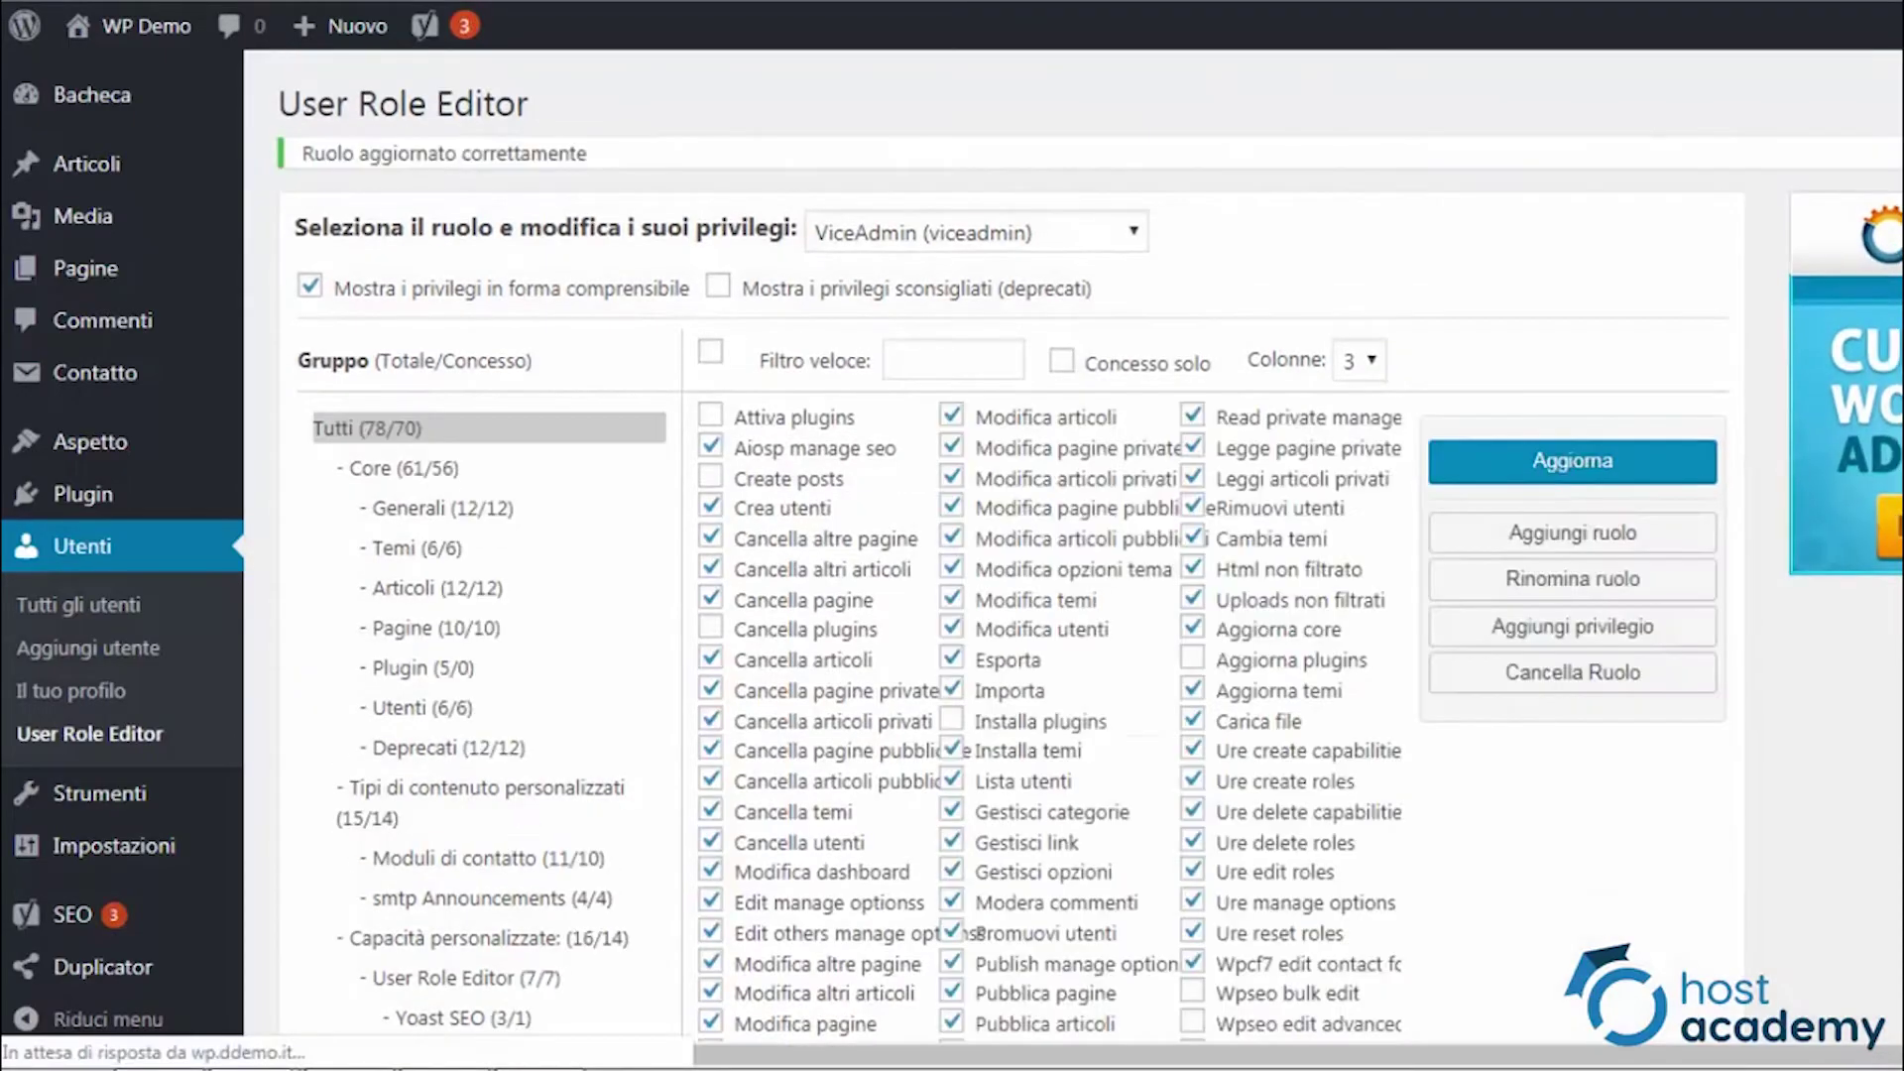
# Change the role of user ha2 to ViceAdmin in the user's profile and save the update.
pyautogui.click(78, 605)
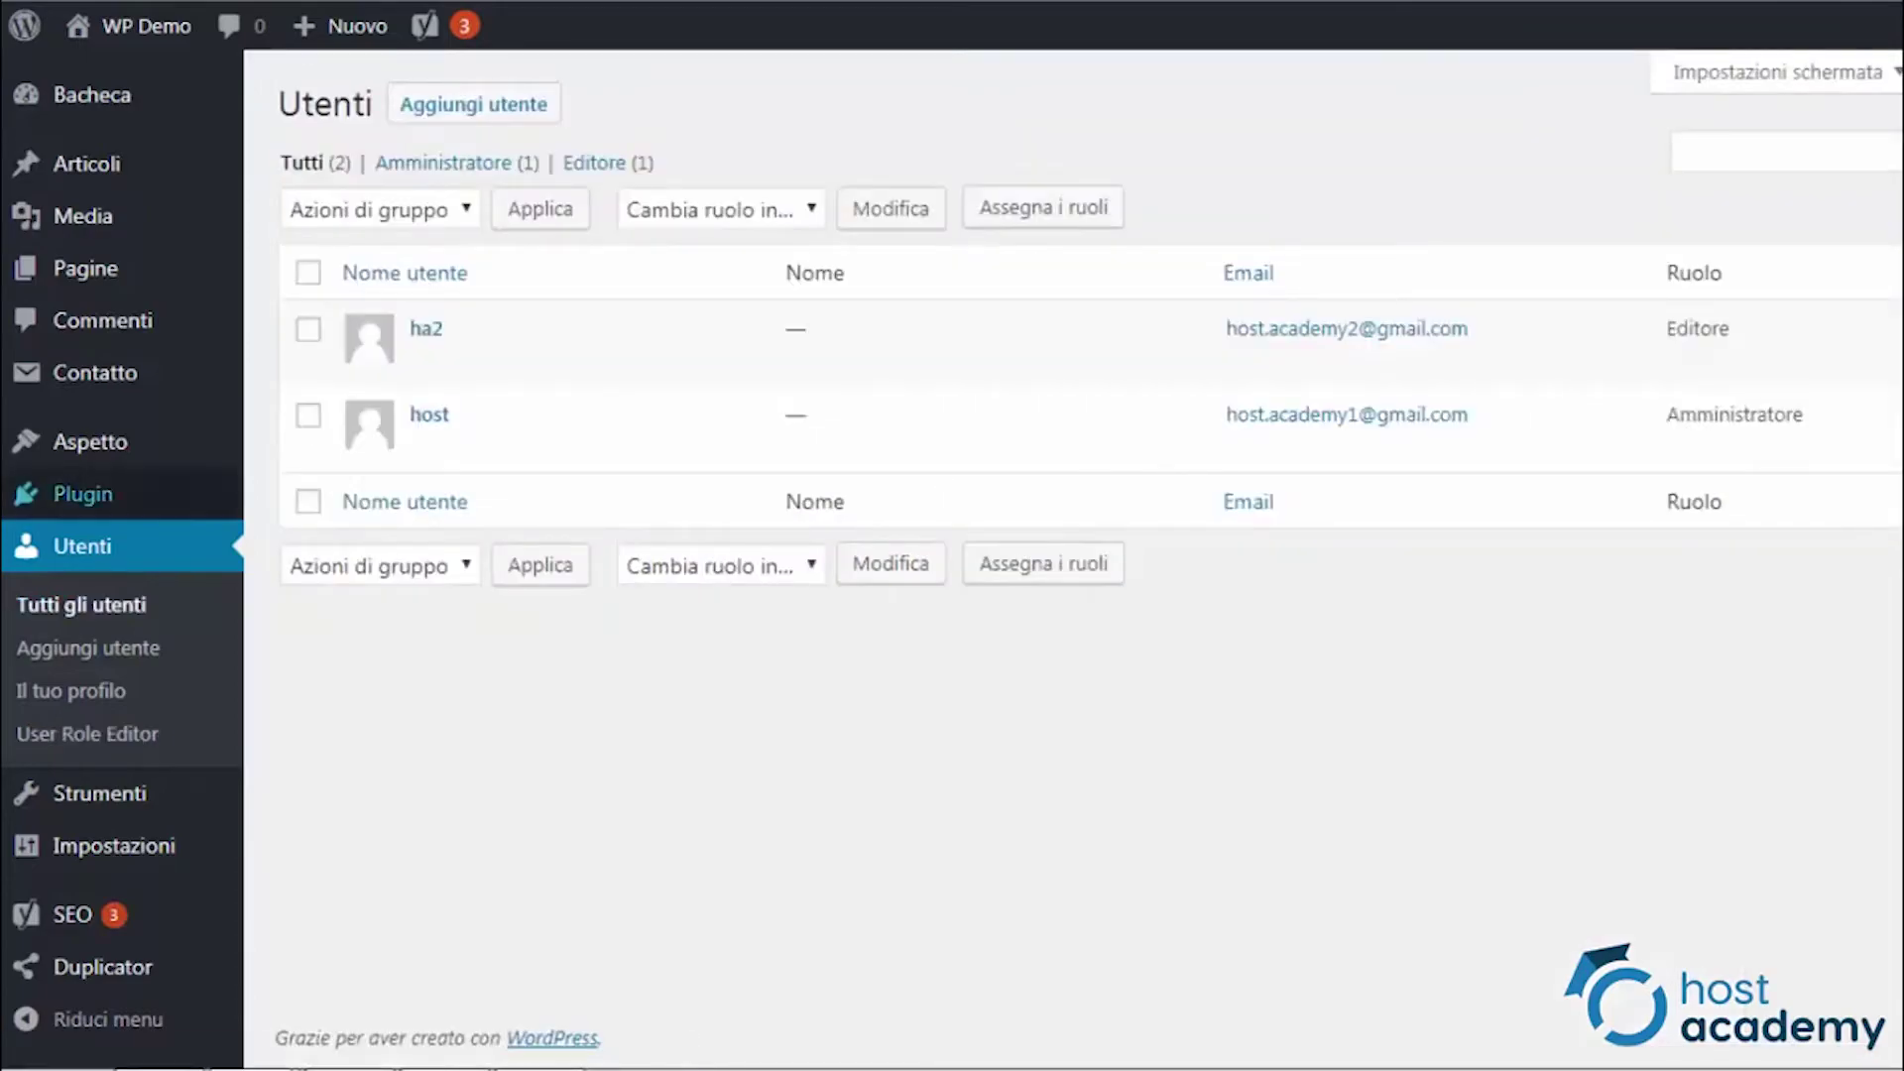
pyautogui.click(427, 329)
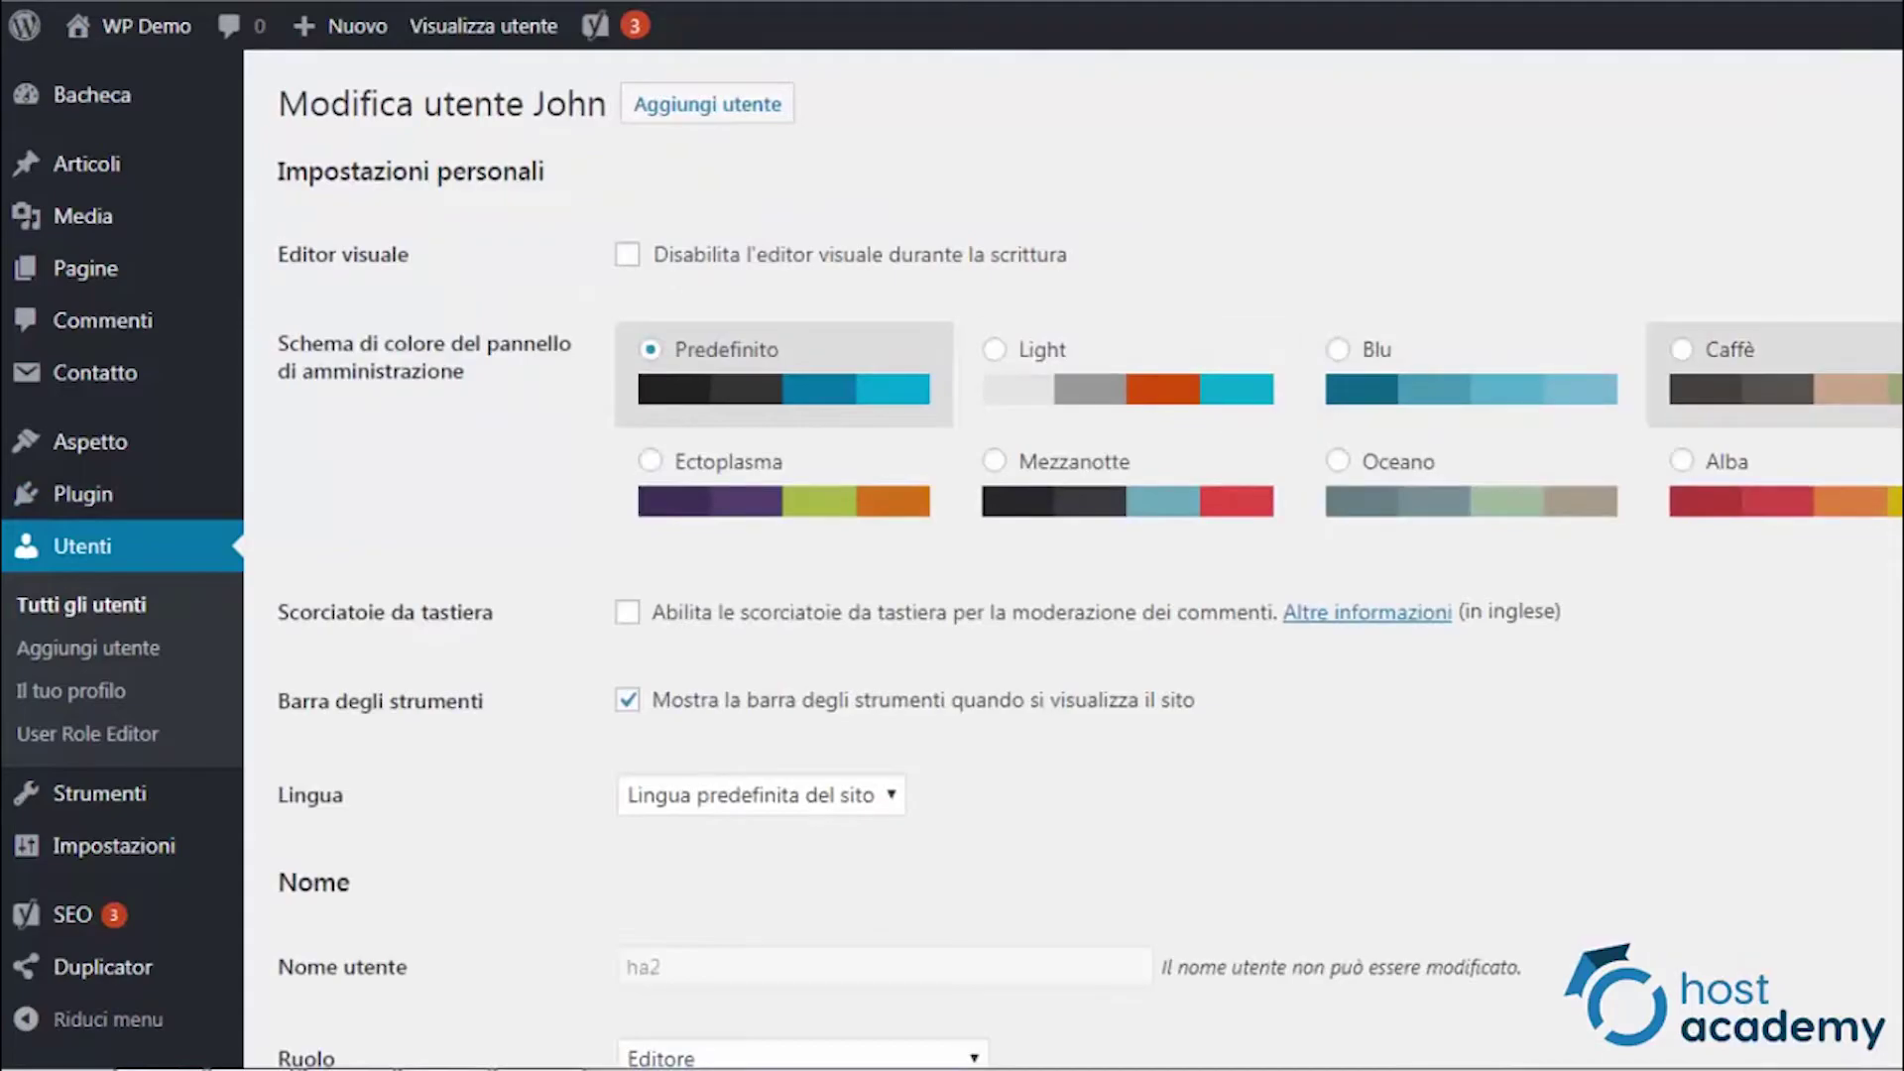
pyautogui.scroll(-5, 1091, 576)
pyautogui.scroll(-2, 1091, 575)
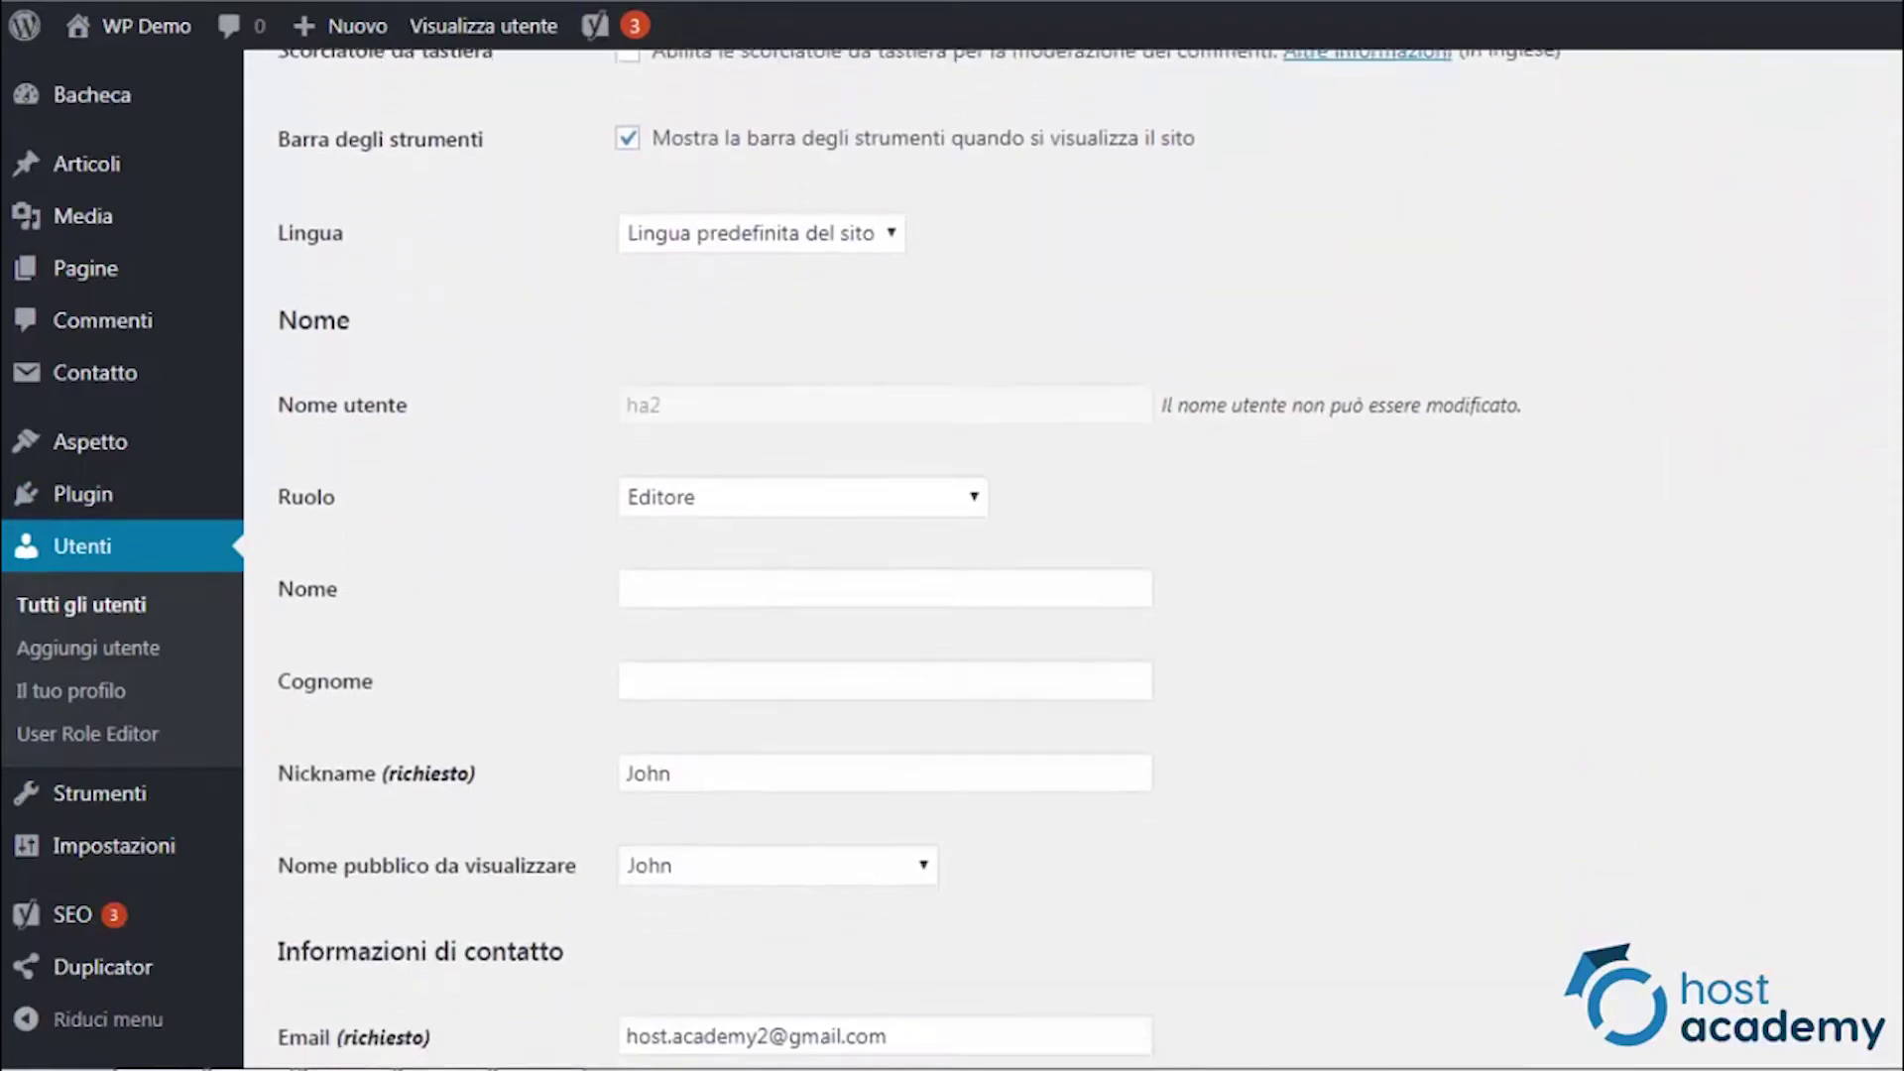
pyautogui.click(803, 363)
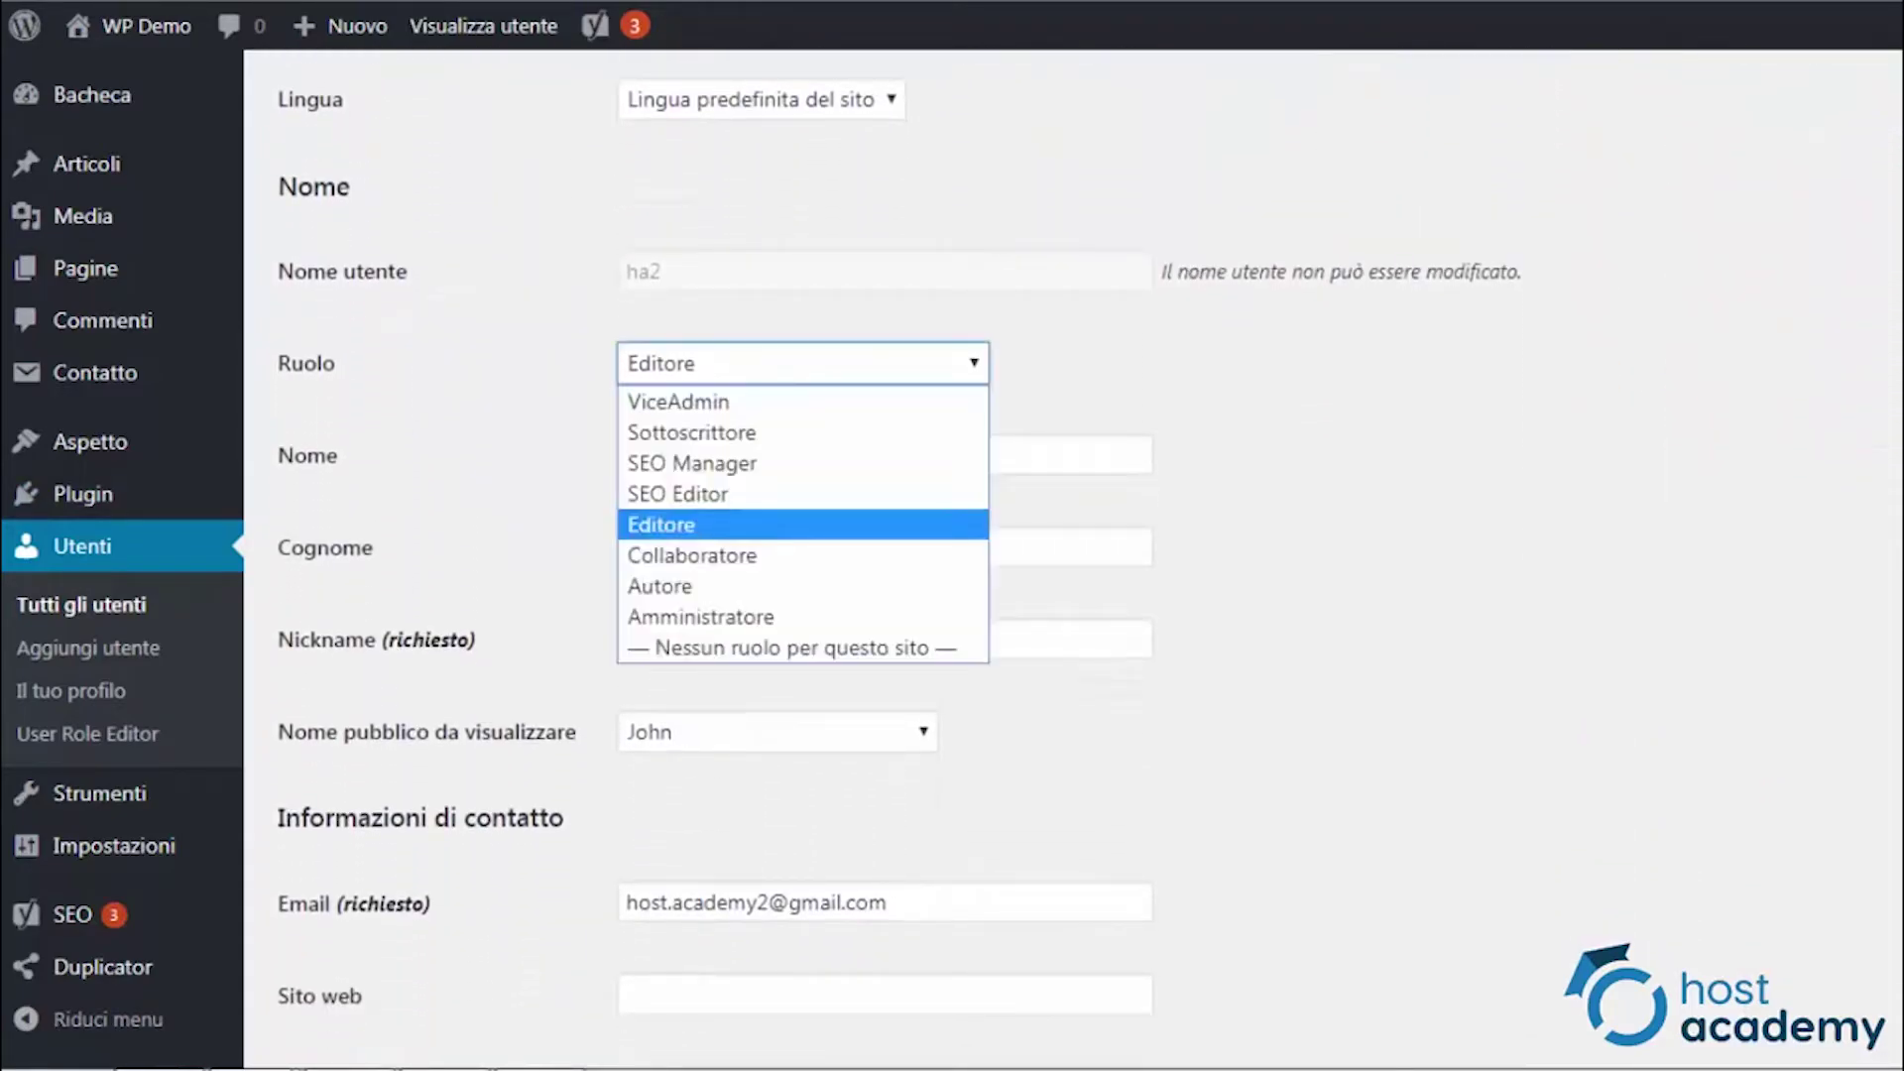
pyautogui.click(679, 401)
pyautogui.scroll(-19, 1091, 575)
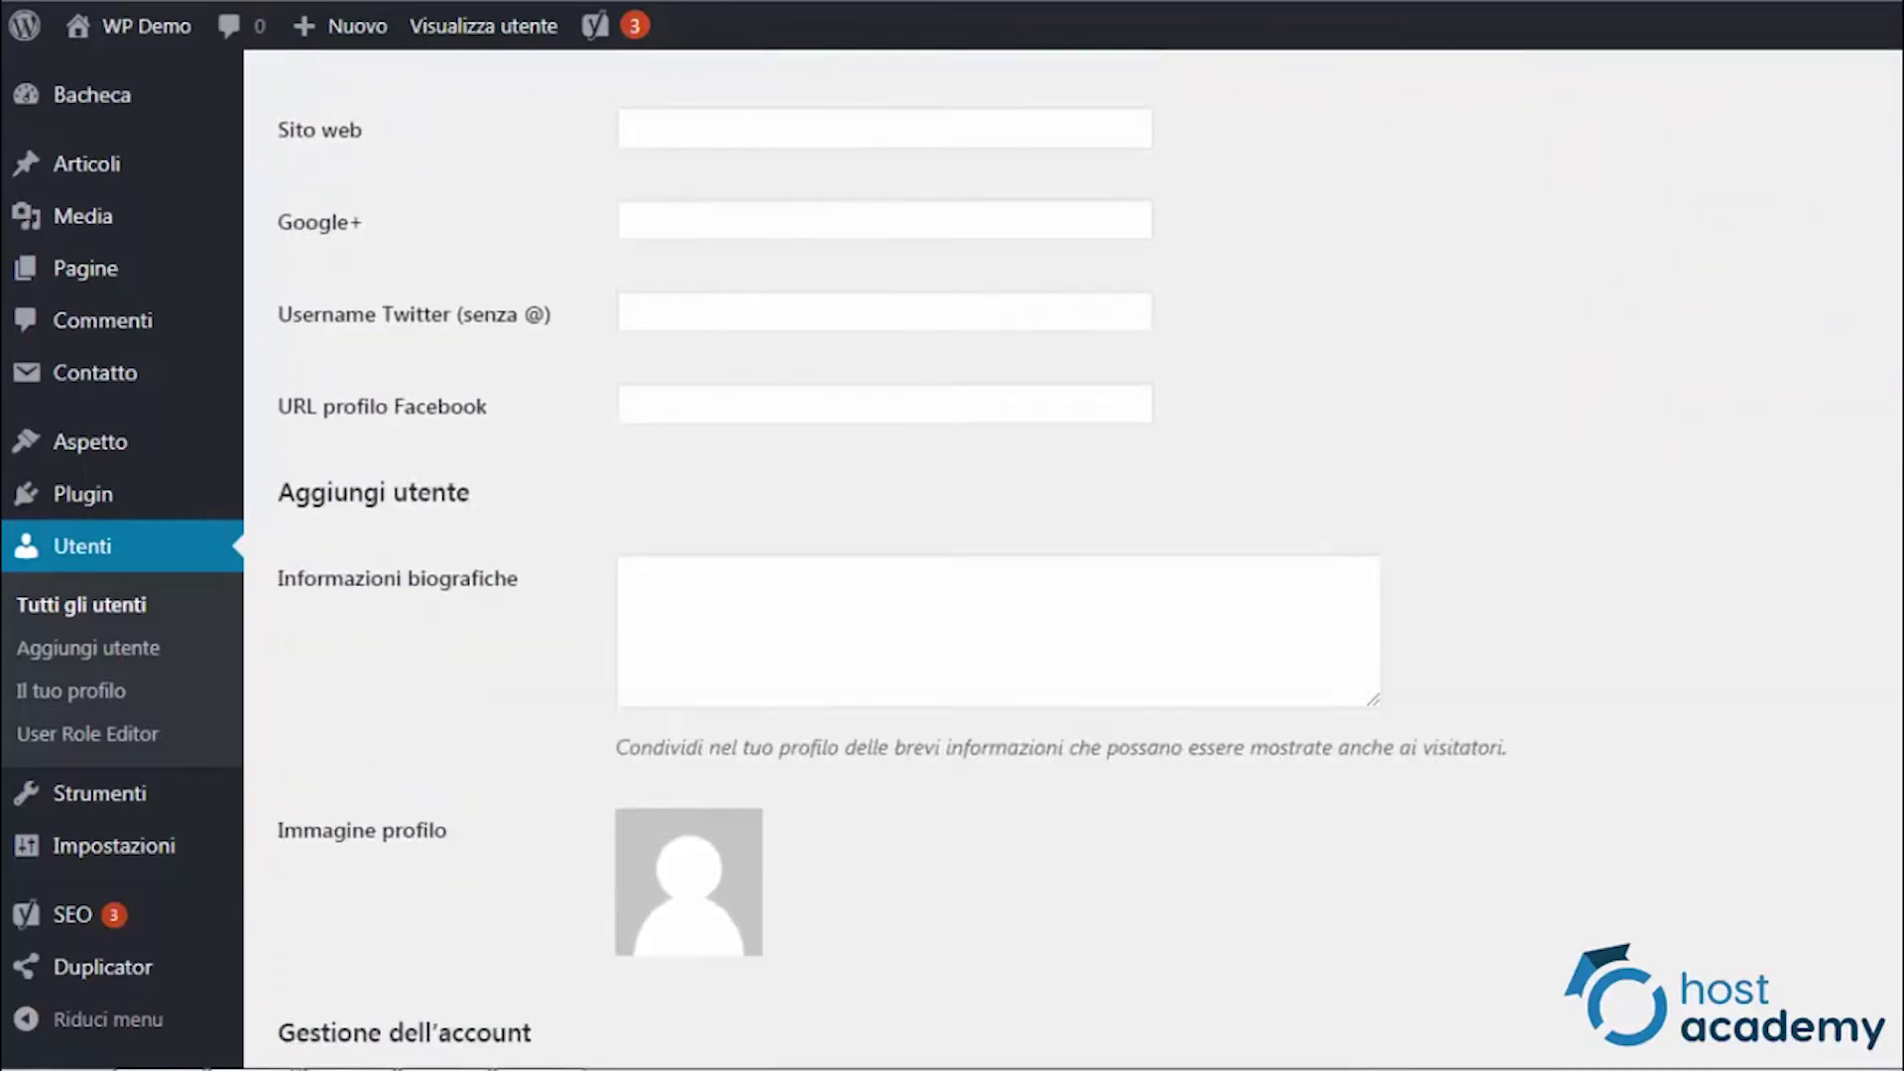
pyautogui.click(366, 934)
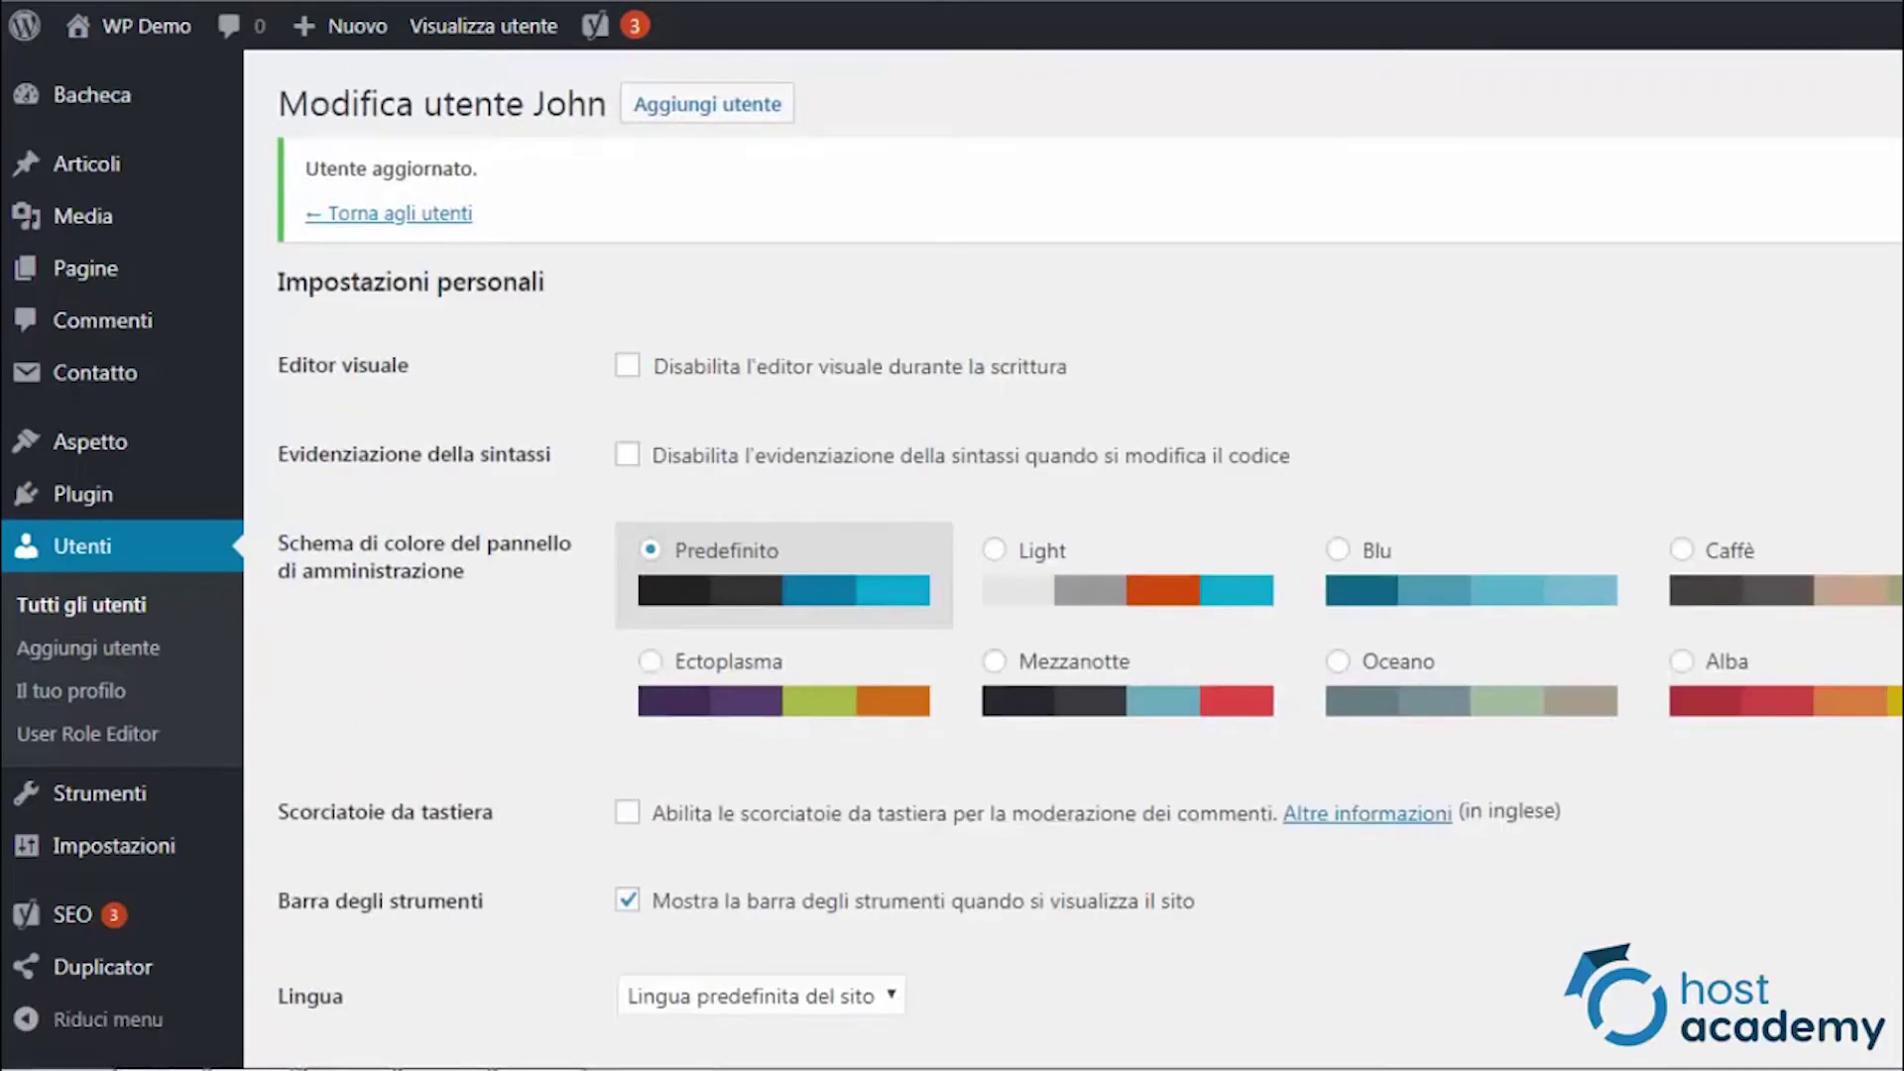